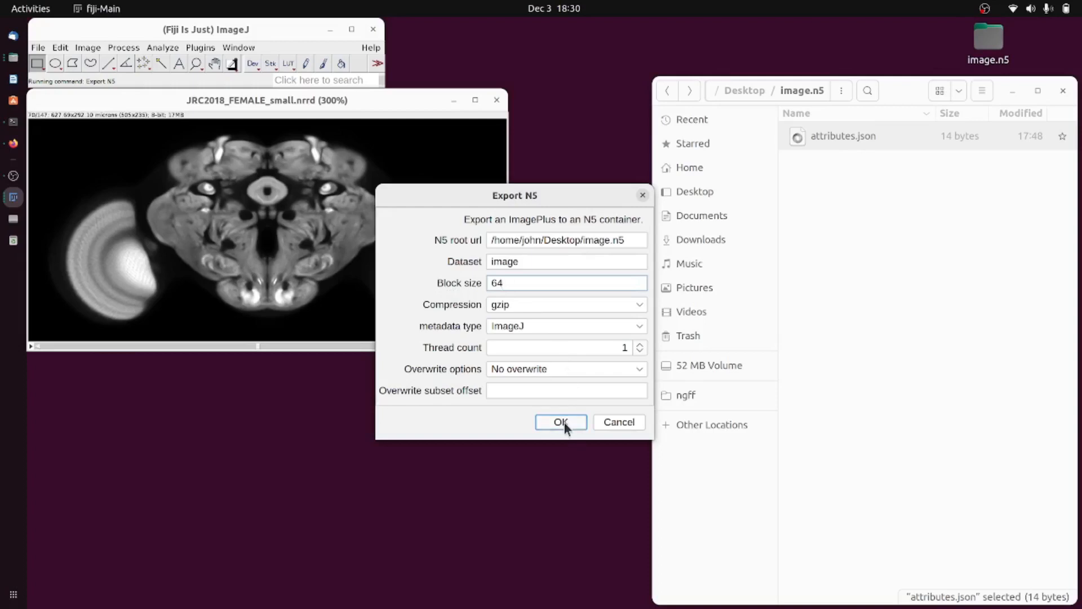
Switch to the file manager, look inside the exported image folder, and return to image.n5.
click(859, 290)
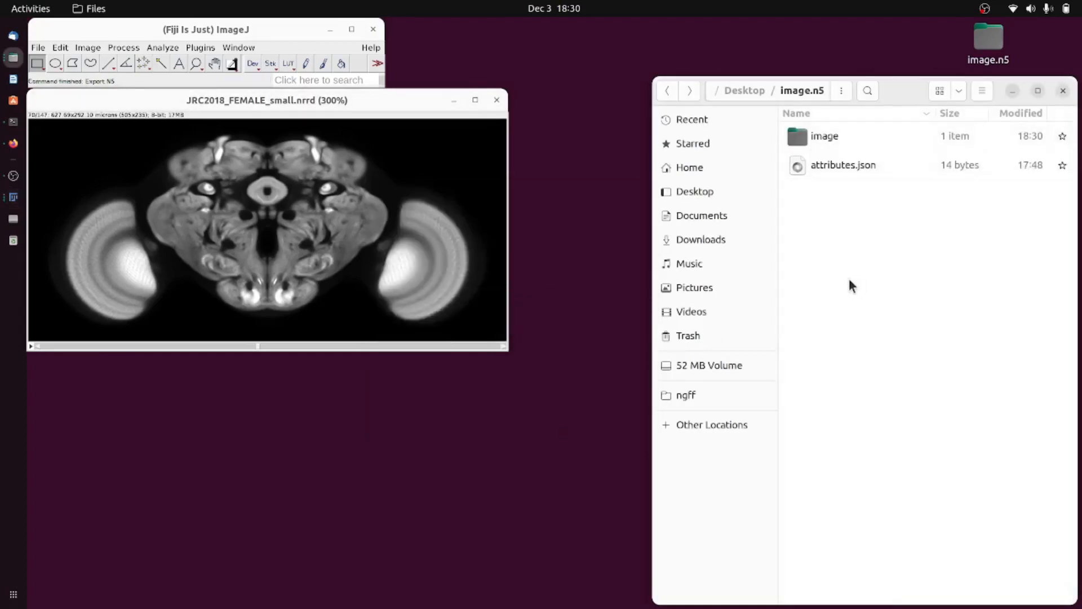
click(820, 135)
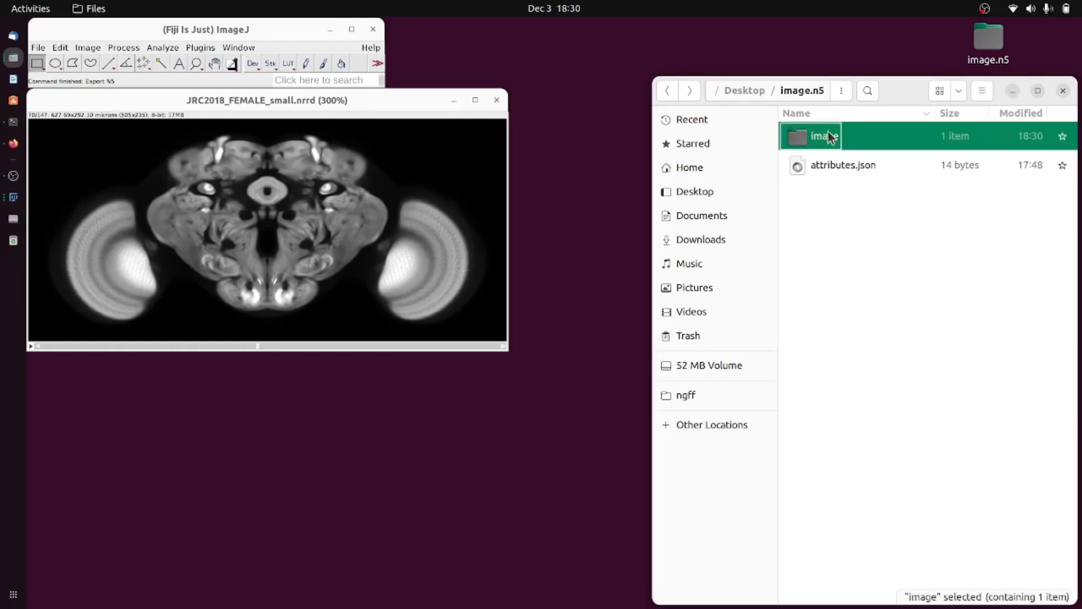
double_click(825, 136)
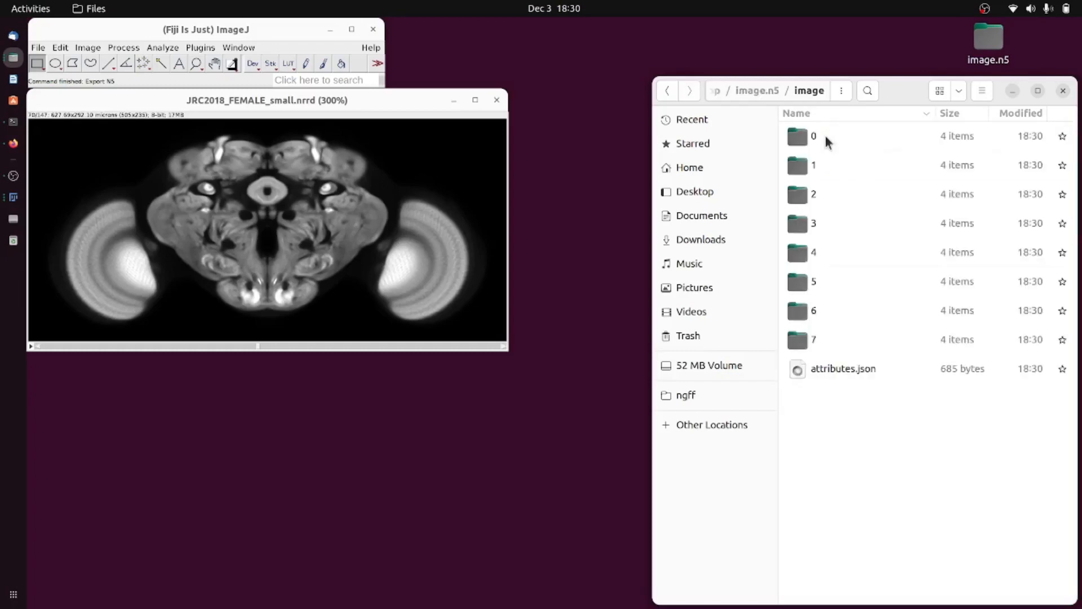
key(alt+Left)
Check the item count of the image folder in its properties, and close them.
right_click(825, 135)
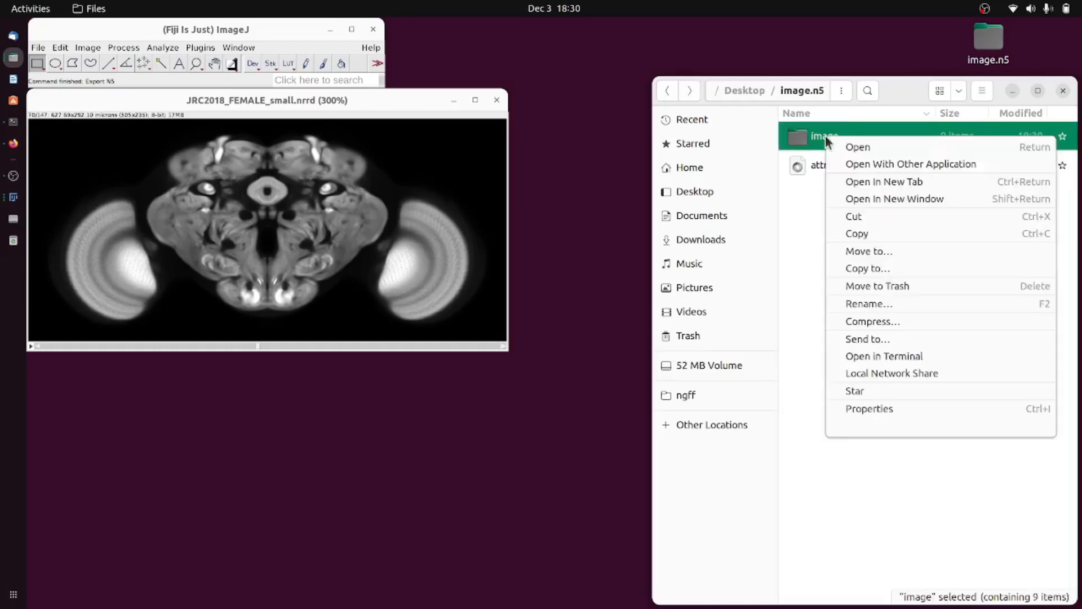
click(888, 408)
drag(813, 362, 859, 364)
click(982, 213)
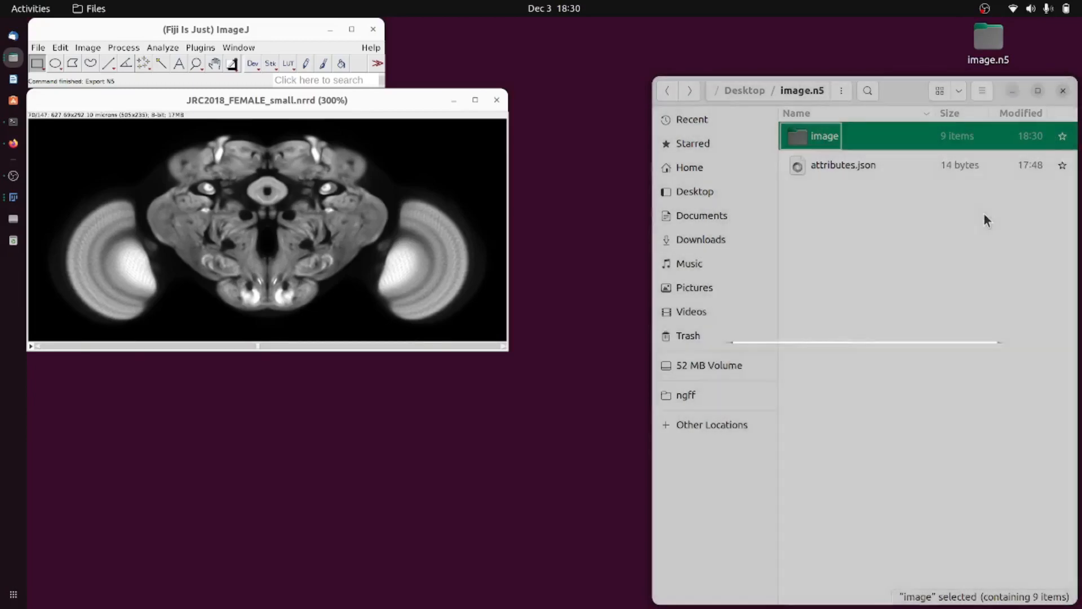
Switch to Fiji and export the JRC2018_FEMALE_small.nrrd image to N5 with block size 128 and dataset name image128.
click(270, 101)
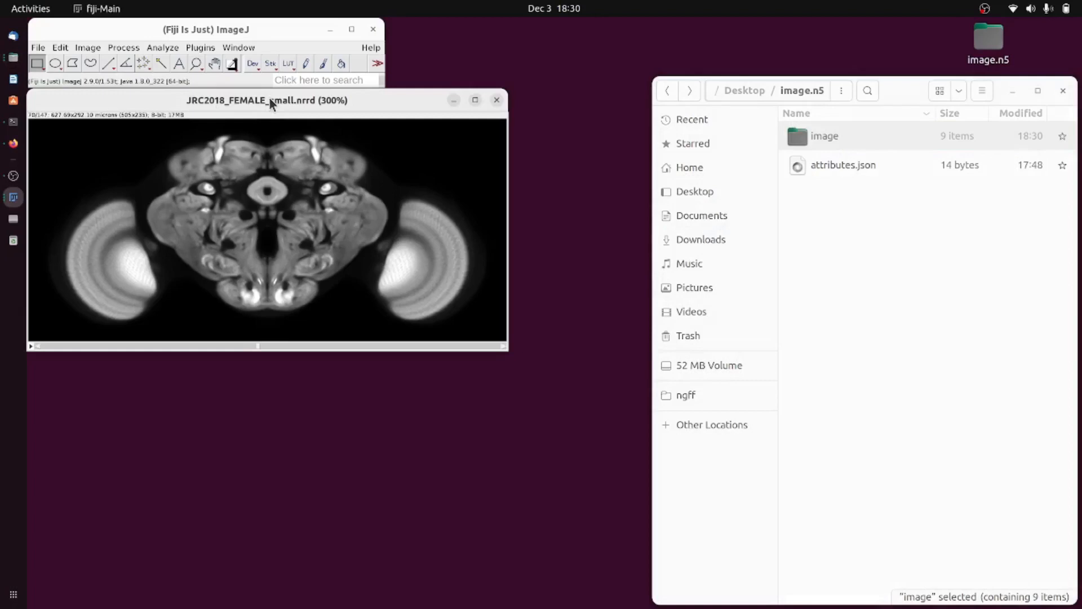
key(shift+r)
click(570, 283)
key(BackSpace)
key(BackSpace)
text(128)
click(589, 263)
text(128)
click(603, 288)
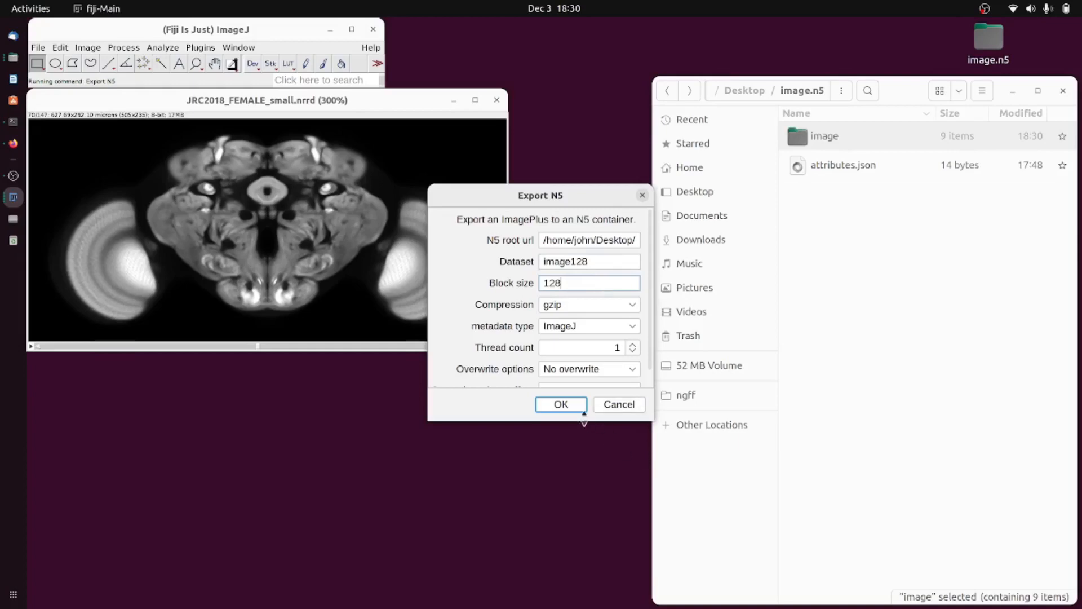
click(560, 404)
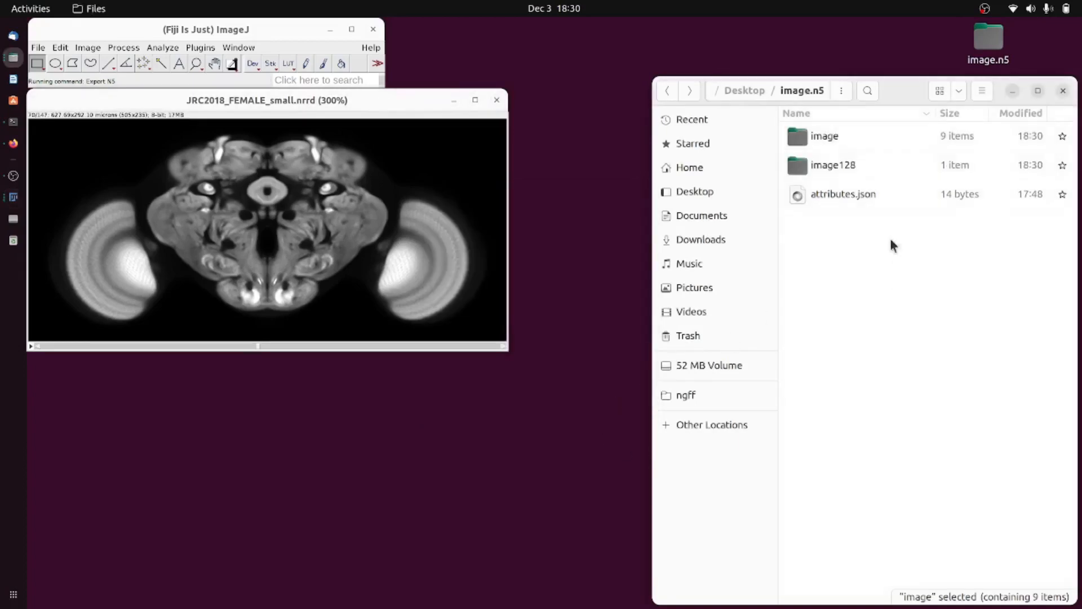
Check the item count of the image128 folder in its properties in the file manager, and close them.
click(859, 169)
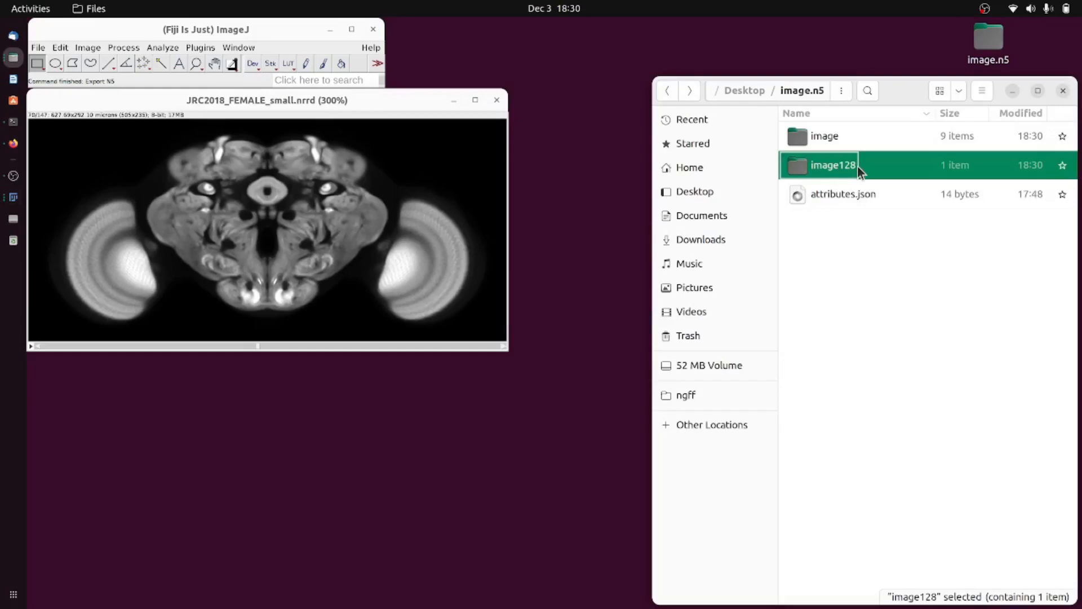
key(ctrl+i)
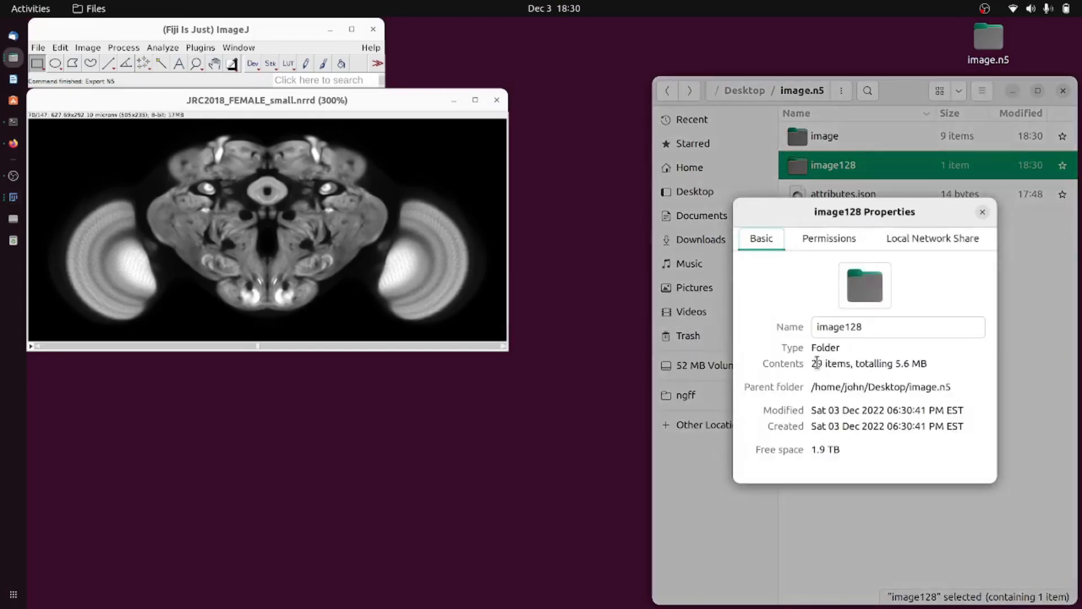
click(981, 212)
click(948, 286)
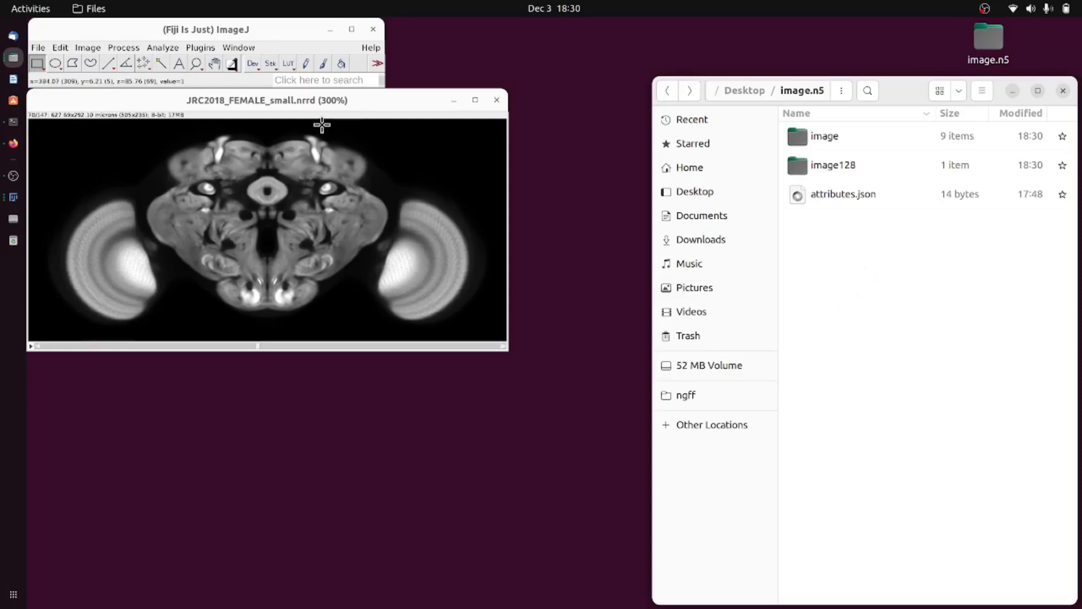
Start another N5 export of the brain image in Fiji with the block size set to 512,64,64.
click(333, 96)
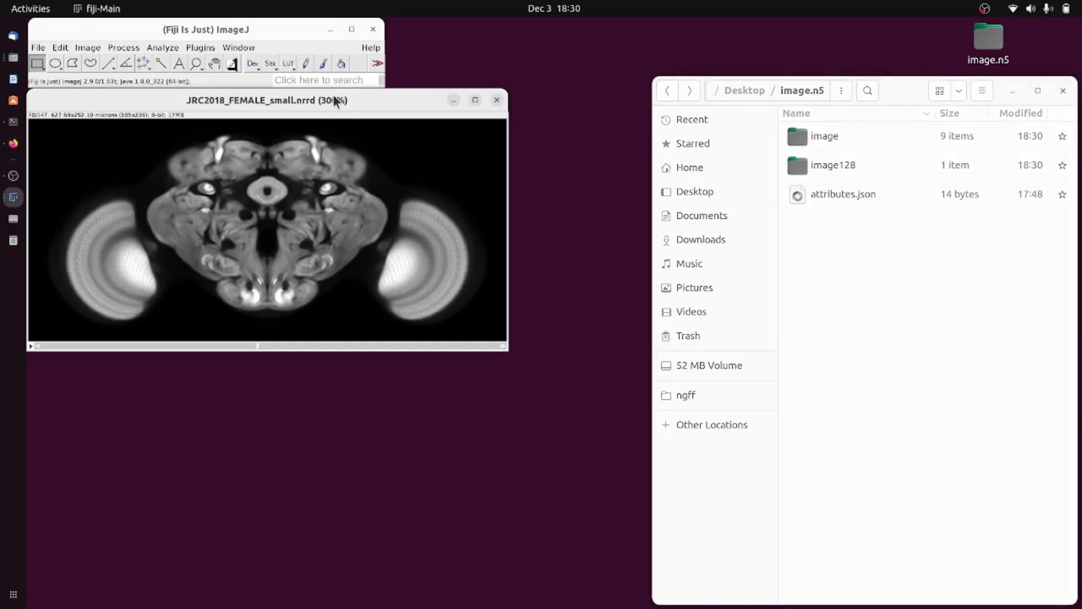
key(e)
click(584, 283)
key(BackSpace)
key(BackSpace)
key(BackSpace)
text(512,)
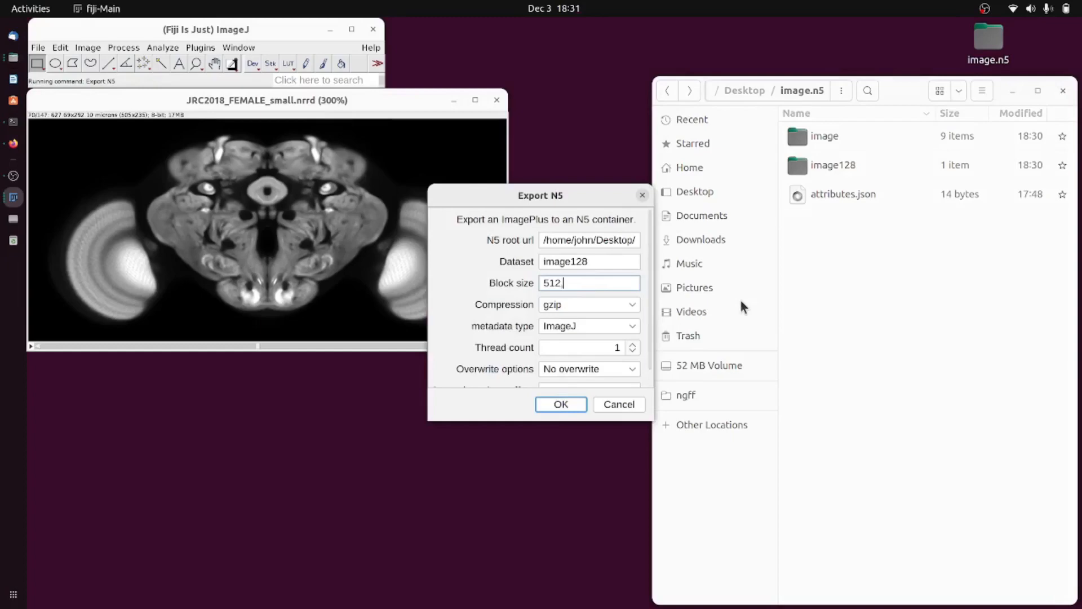
text(64,64)
drag(563, 283, 601, 284)
click(606, 284)
Name the dataset image512x and run the N5 export.
click(615, 263)
key(BackSpace)
key(BackSpace)
key(BackSpace)
text(512x)
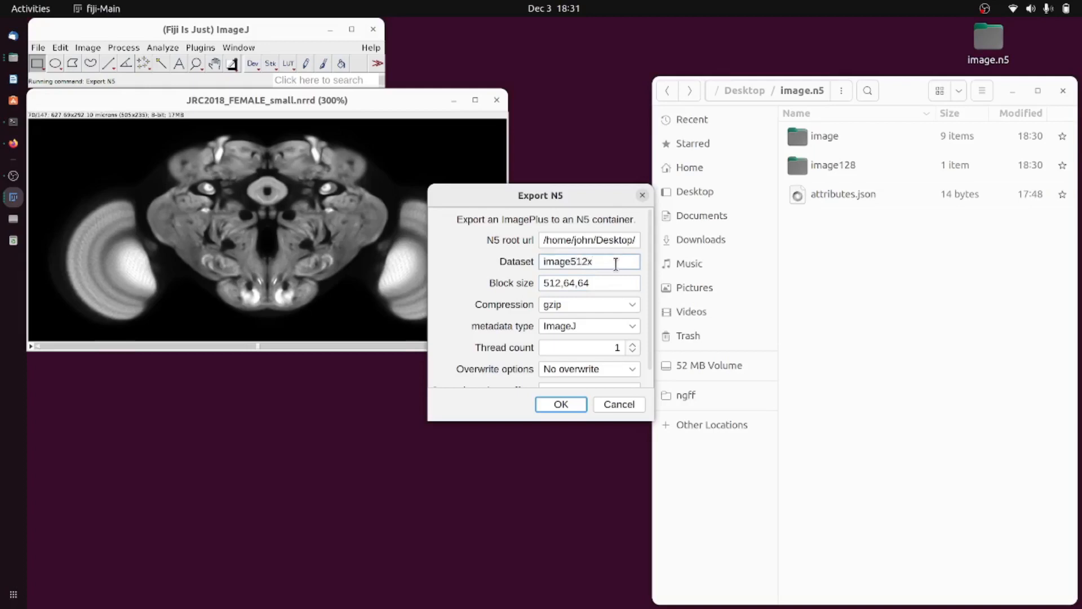
click(567, 404)
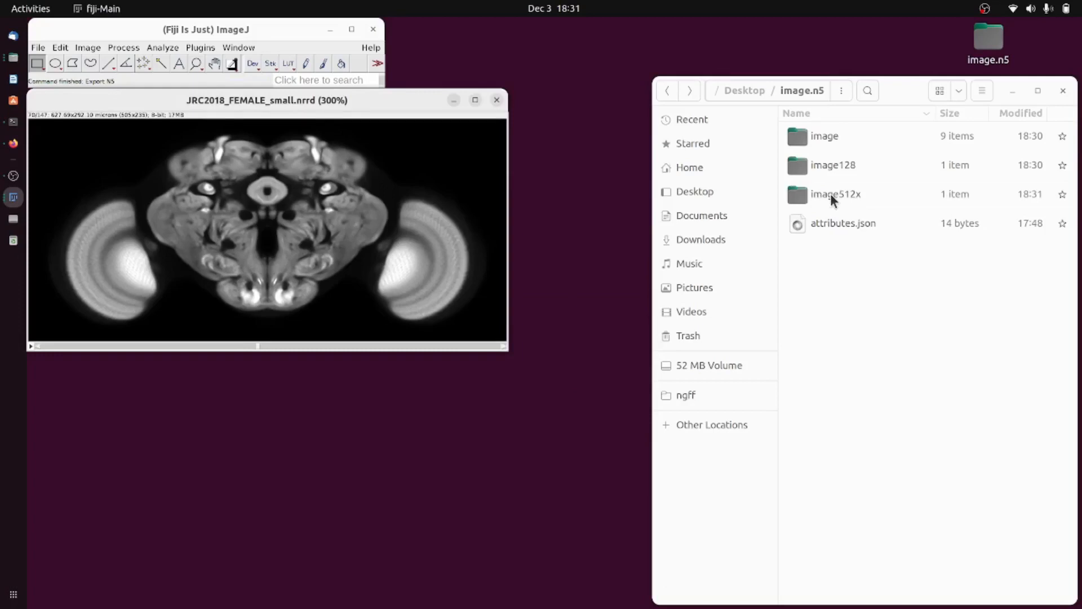
Look inside the image512x folder in the file manager to see its block folders, and return to image.n5.
double_click(830, 194)
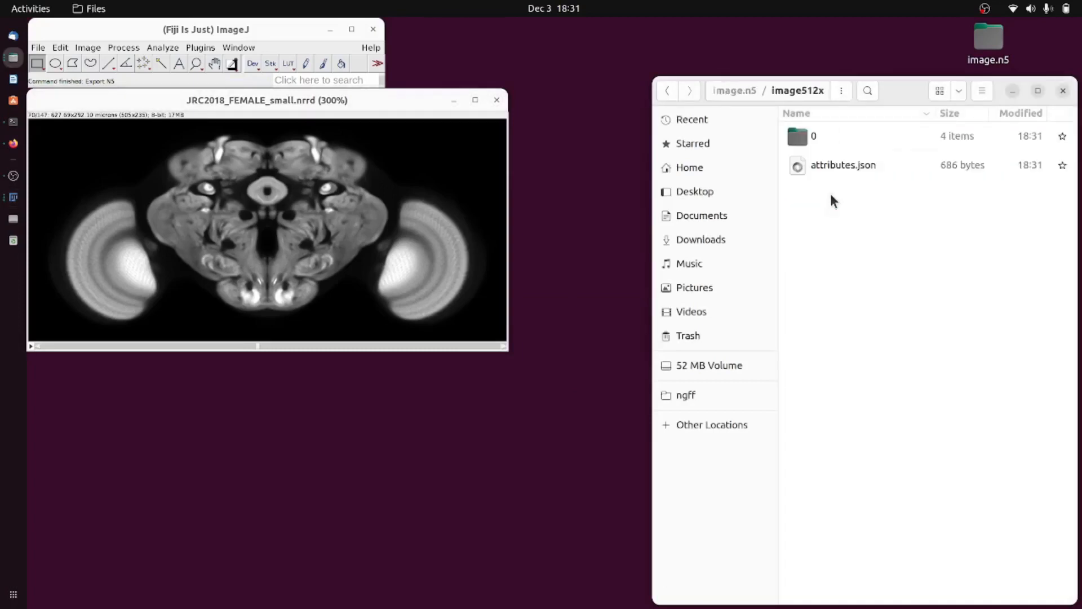
click(811, 137)
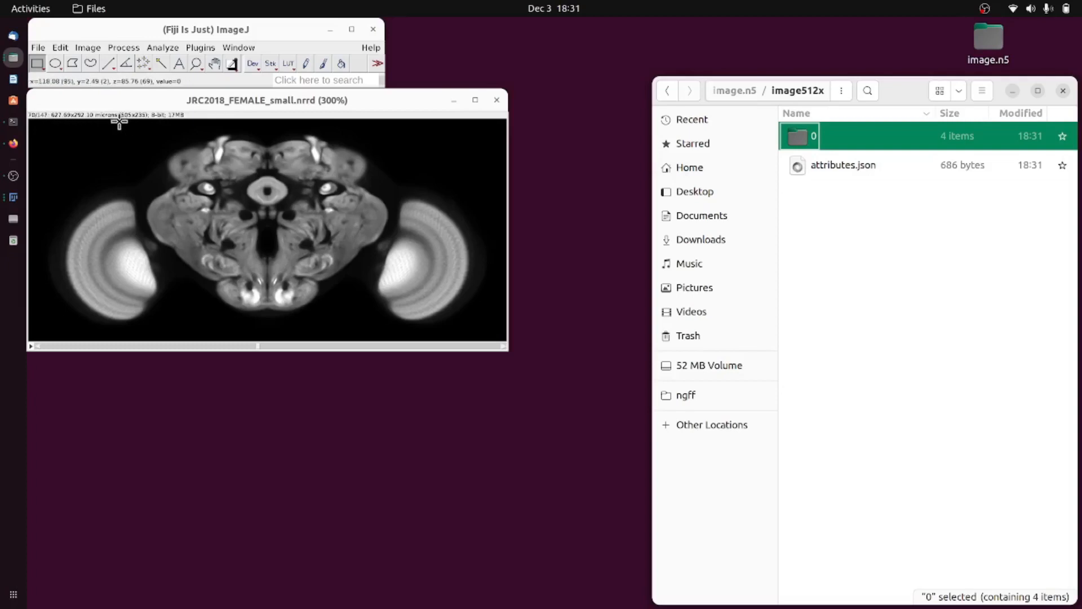
click(269, 96)
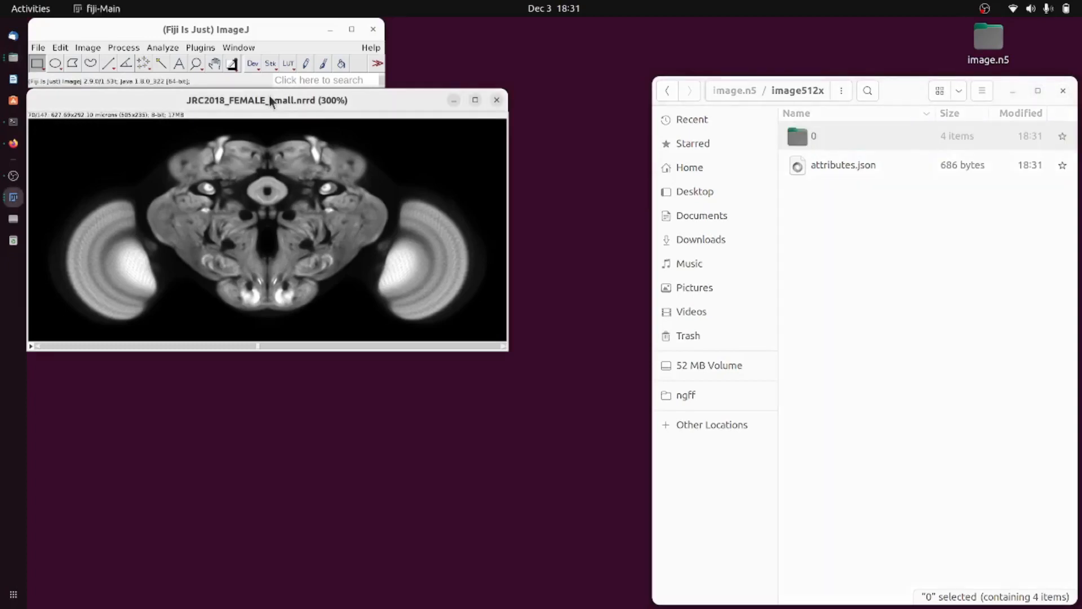
click(868, 211)
key(alt+Up)
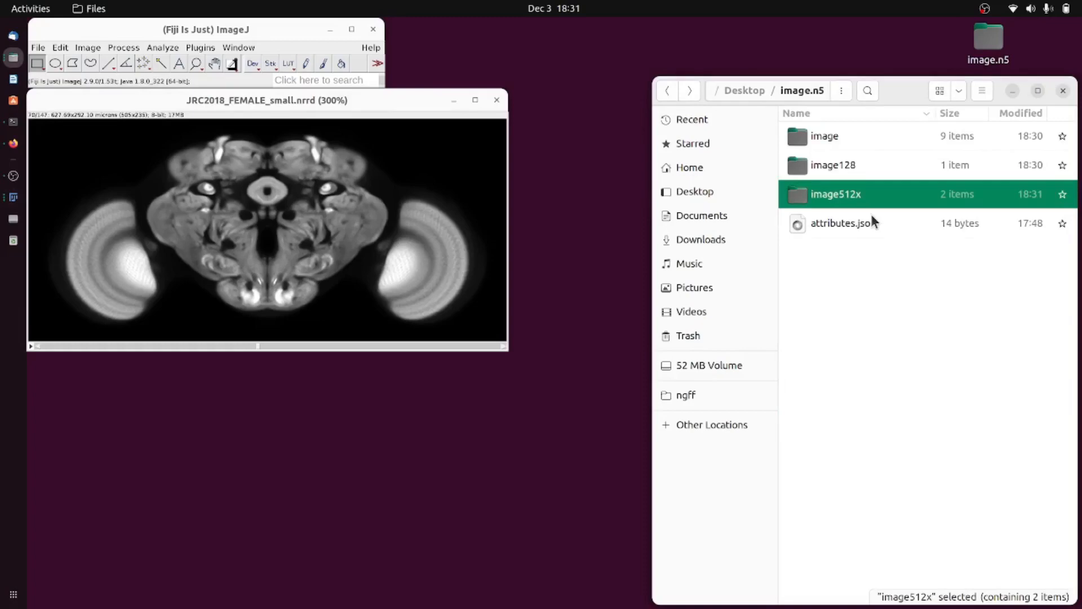
Start another N5 export of the brain image in Fiji with dataset name image and raw compression.
click(302, 100)
key(ctrl+shift+r)
click(622, 264)
key(BackSpace)
key(BackSpace)
key(BackSpace)
key(BackSpace)
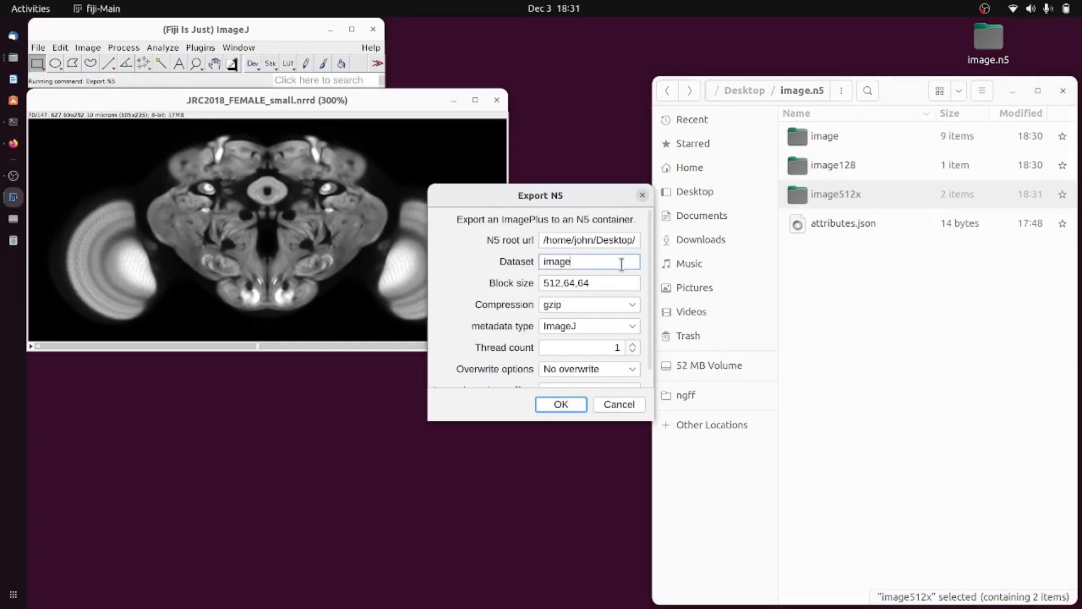
click(579, 309)
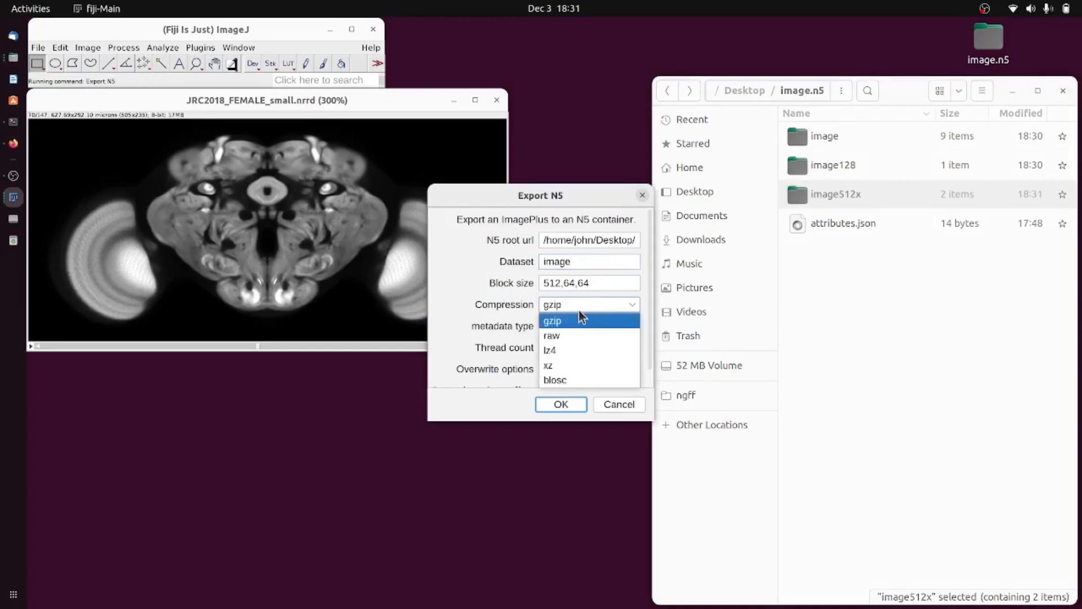
click(562, 336)
Name the dataset raw, set the block size to 64, and run the N5 export.
double_click(573, 263)
text(raw)
triple_click(614, 283)
text(64)
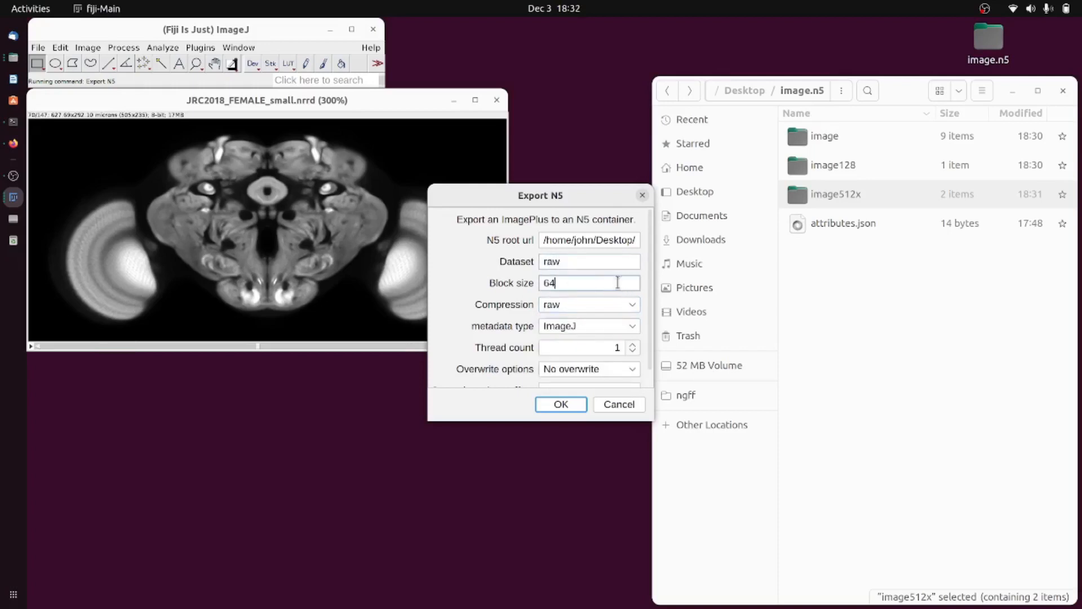
click(605, 260)
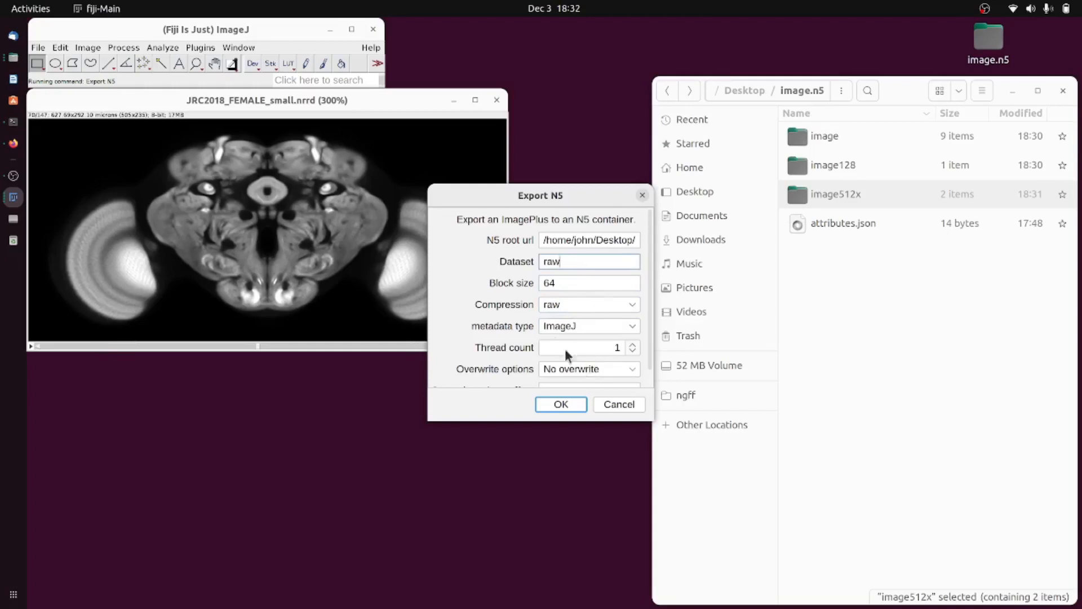
click(564, 403)
Check the total size of the gzip-compressed image folder in its properties in the file manager, and close them.
click(789, 327)
click(829, 134)
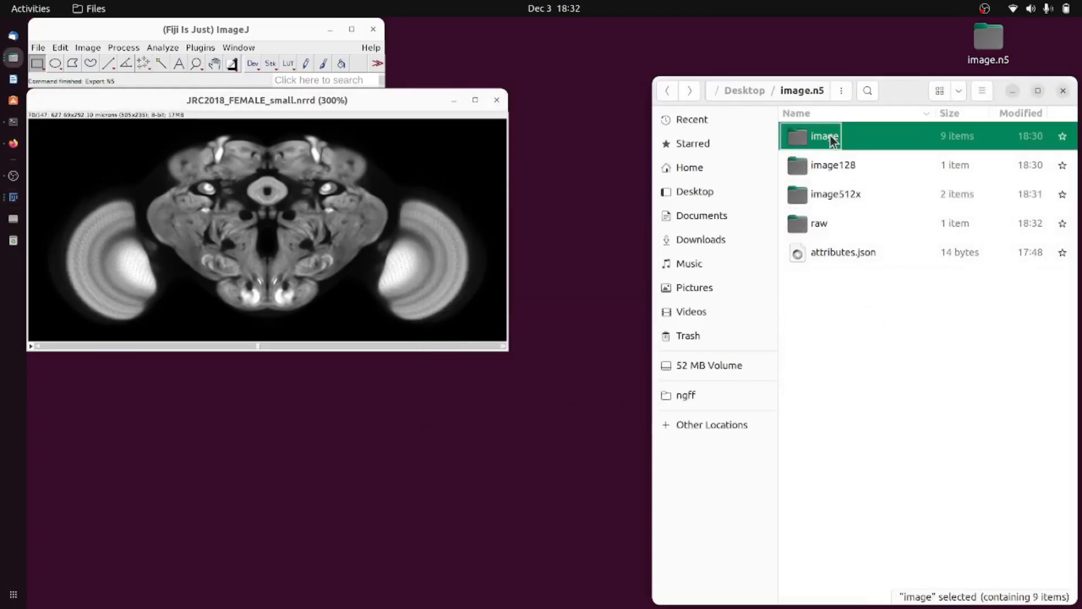
key(ctrl+i)
drag(900, 363, 939, 362)
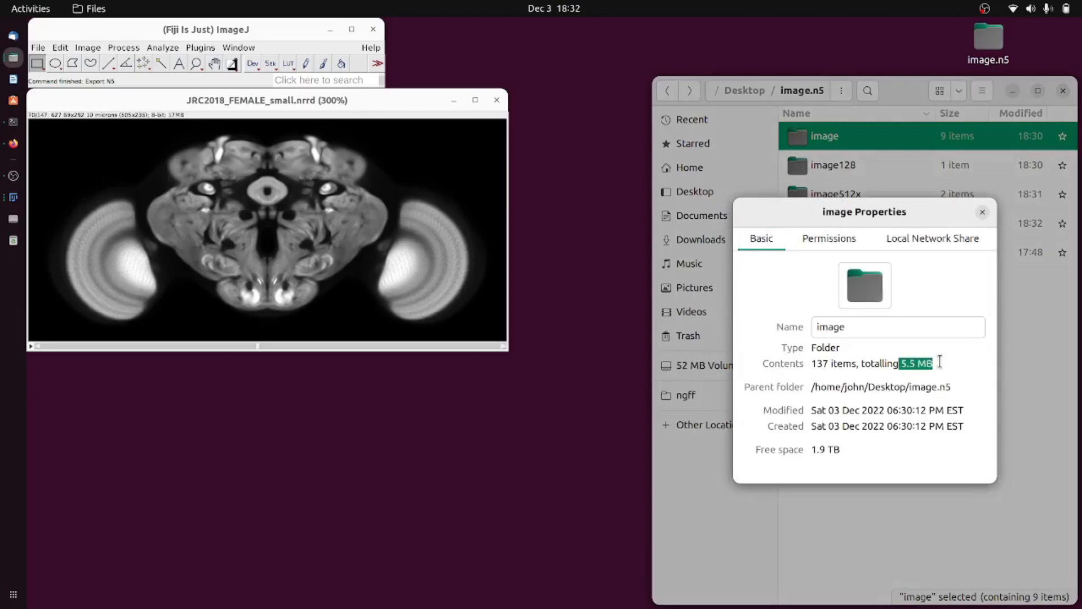
click(982, 212)
Check the total size of the raw folder in its properties for comparison, and close them.
click(822, 223)
key(ctrl+i)
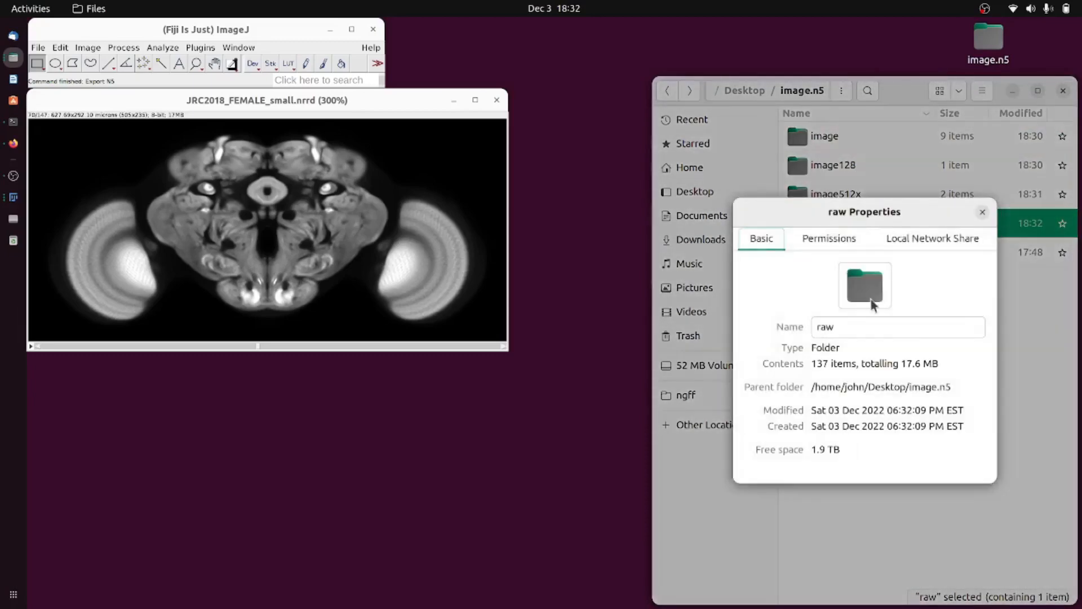
drag(898, 367, 949, 364)
click(952, 367)
click(983, 212)
click(304, 102)
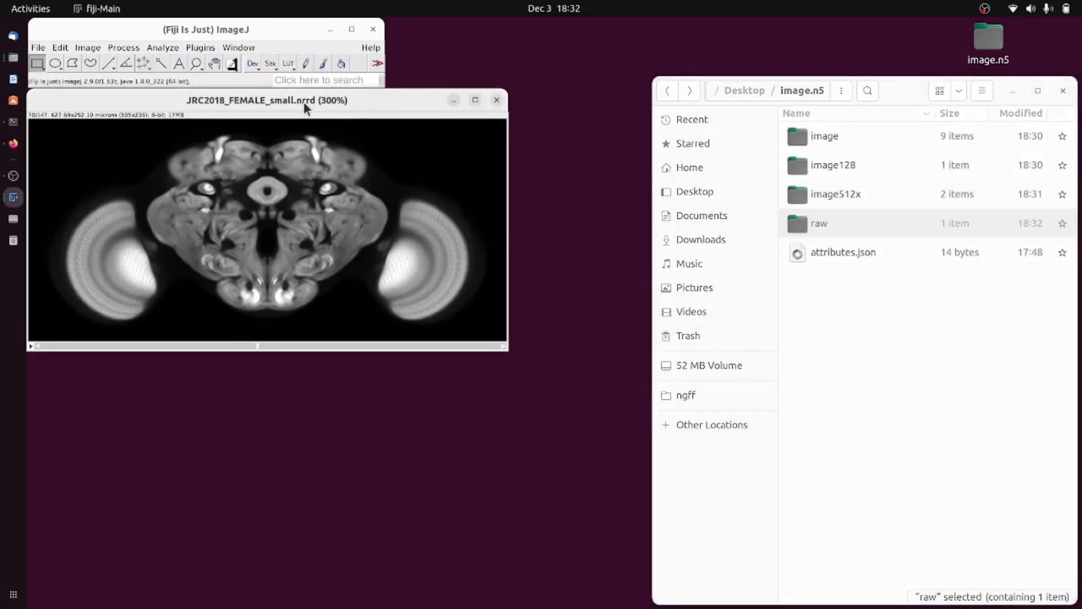
key(ctrl+shift+r)
click(591, 305)
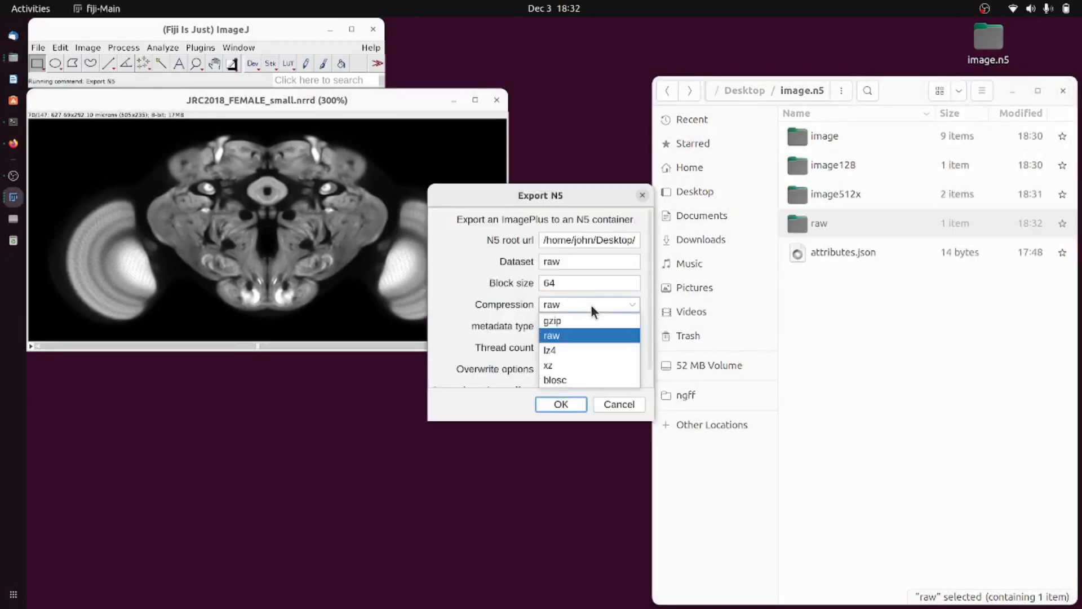
click(583, 321)
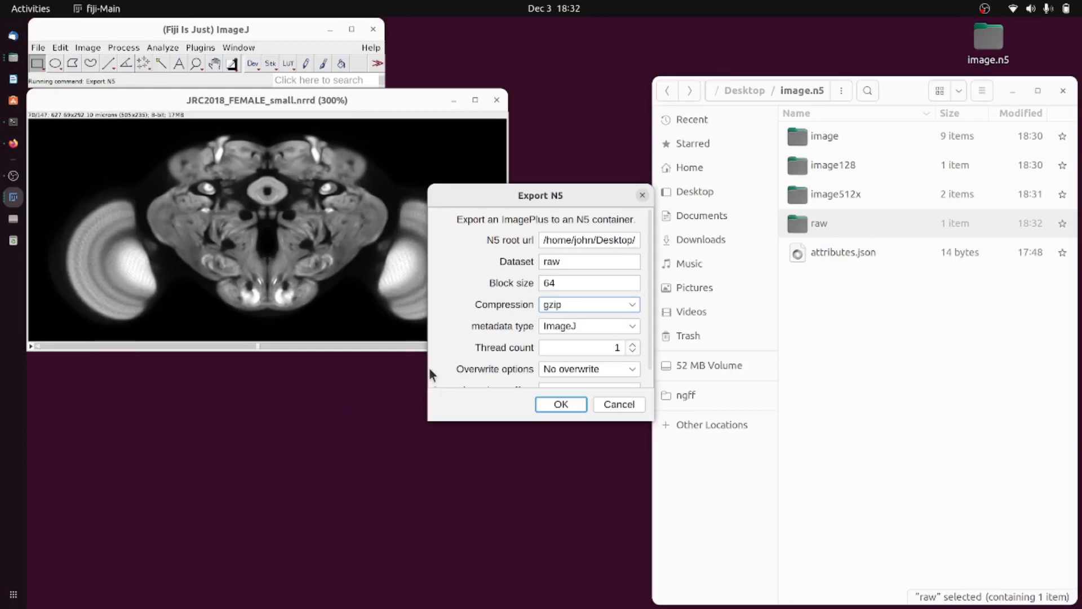
click(619, 403)
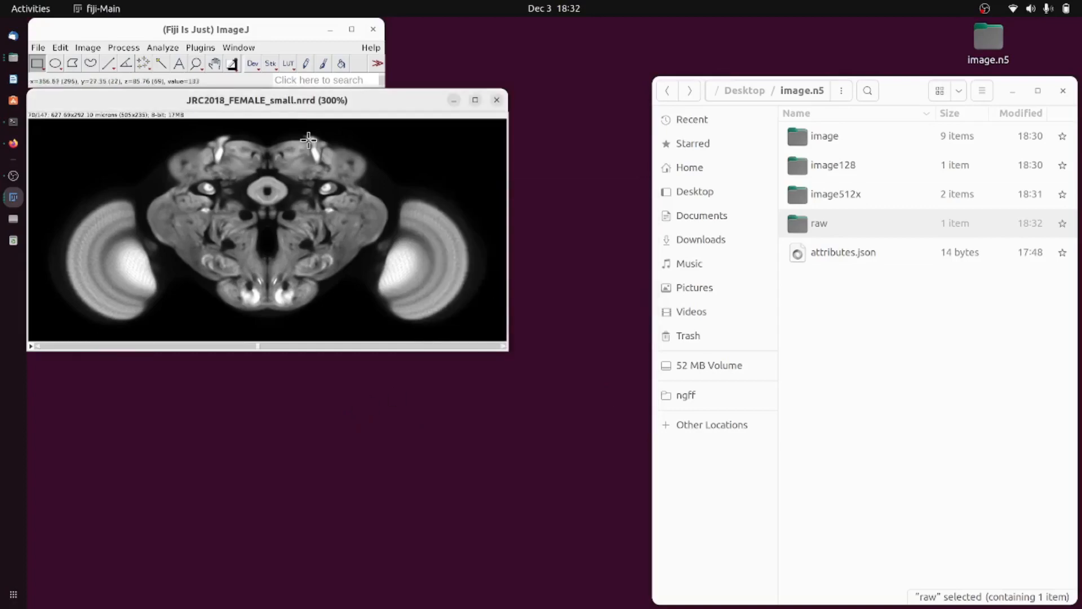
Move the brain image window aside and start an N5 export of the noise image with gzip compression and dataset name image.
drag(280, 110, 344, 236)
click(119, 101)
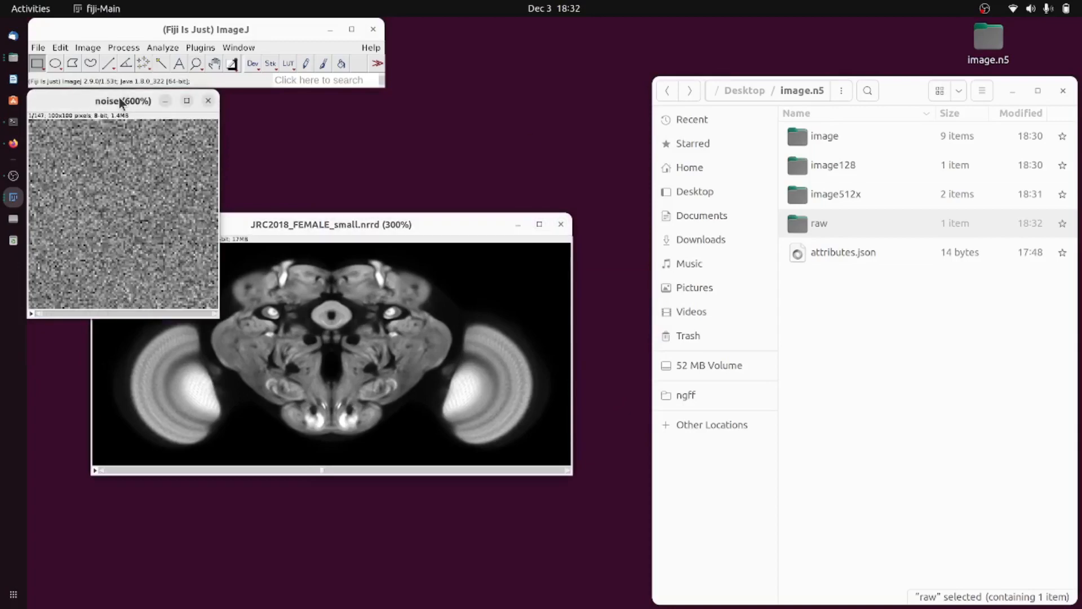
key(shift+r)
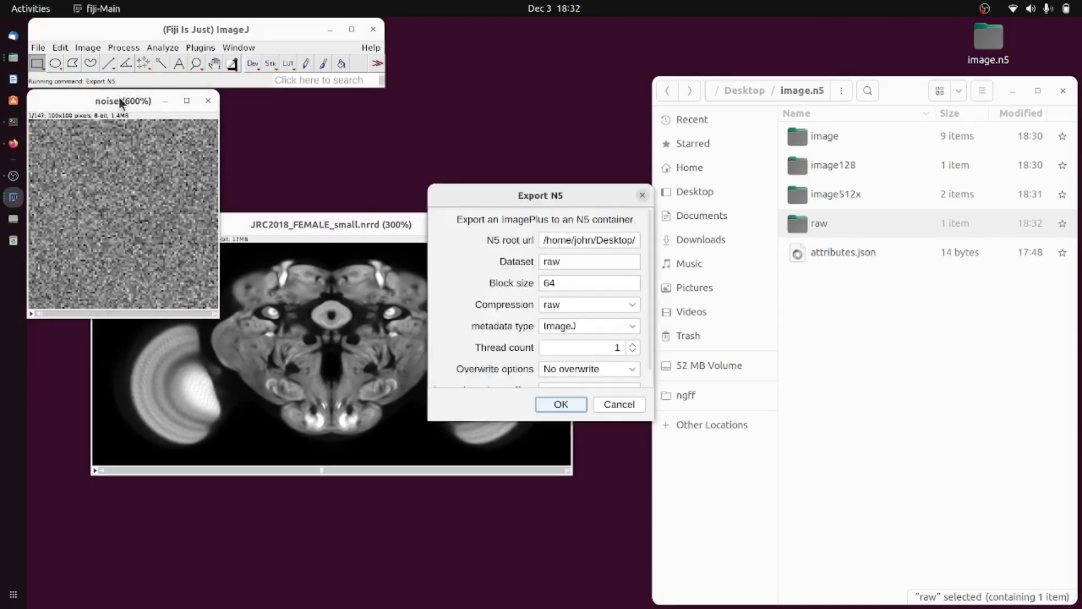
click(574, 303)
click(576, 319)
double_click(577, 259)
text(image)
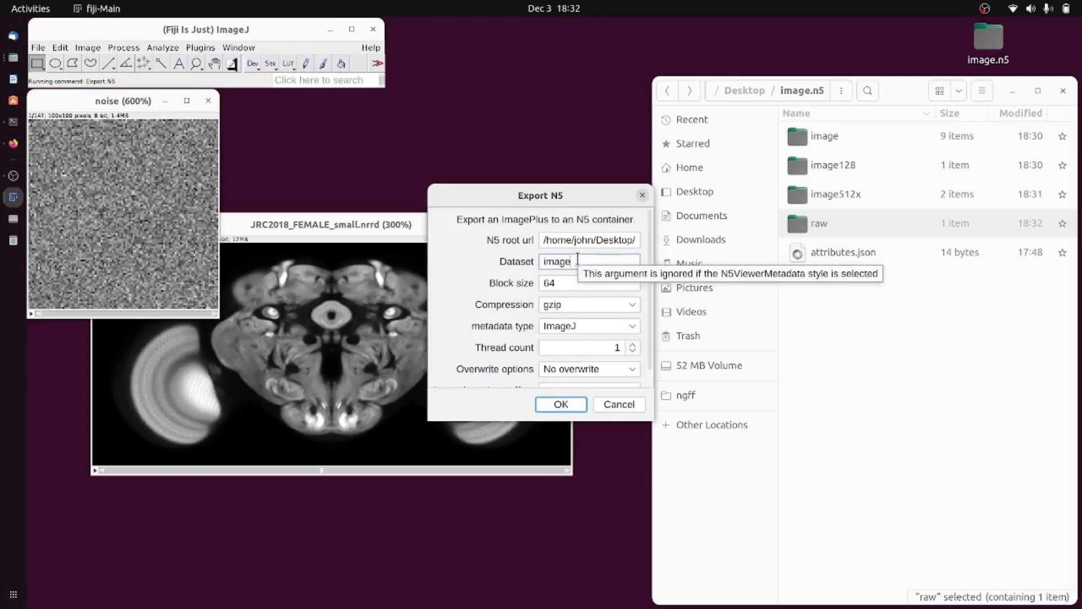
Look inside the existing image dataset folder in the file manager, and return to image.n5.
double_click(577, 260)
double_click(823, 137)
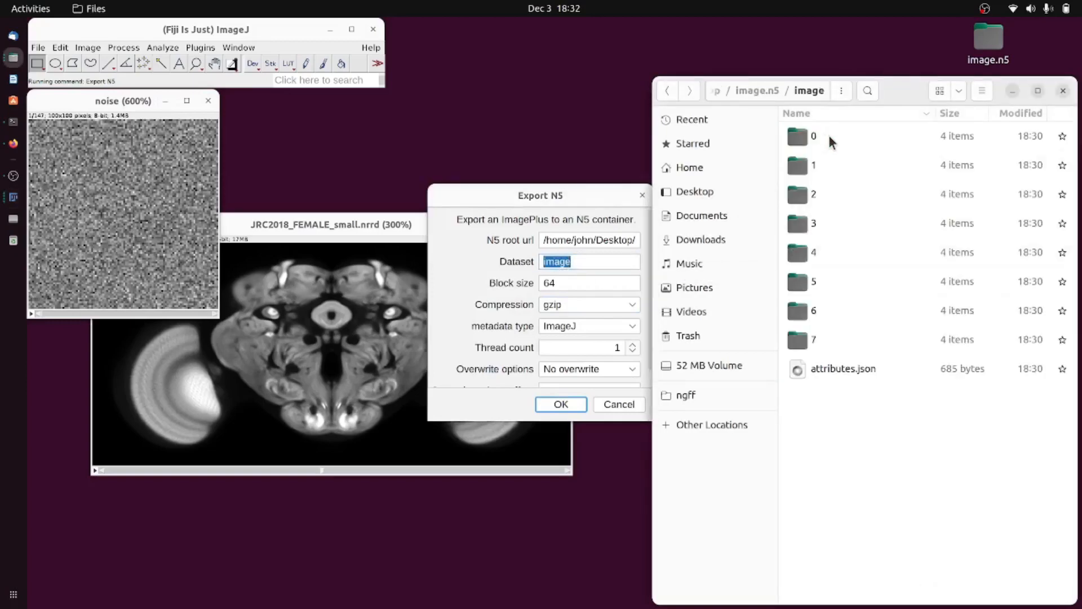
key(alt+Left)
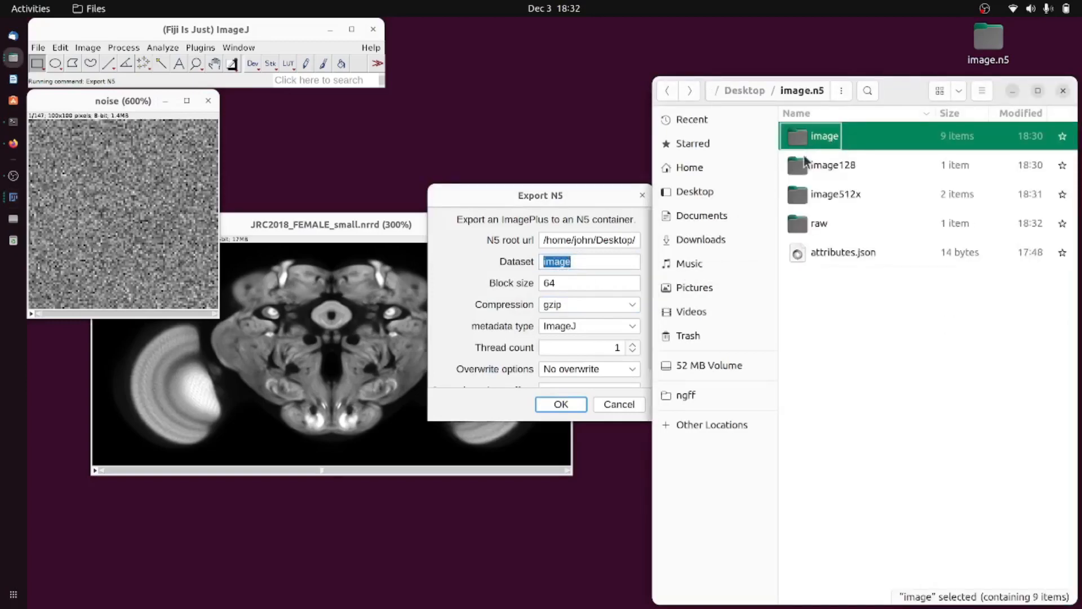
Try to export the noise image to the existing image dataset with No overwrite, and dismiss the message.
click(590, 264)
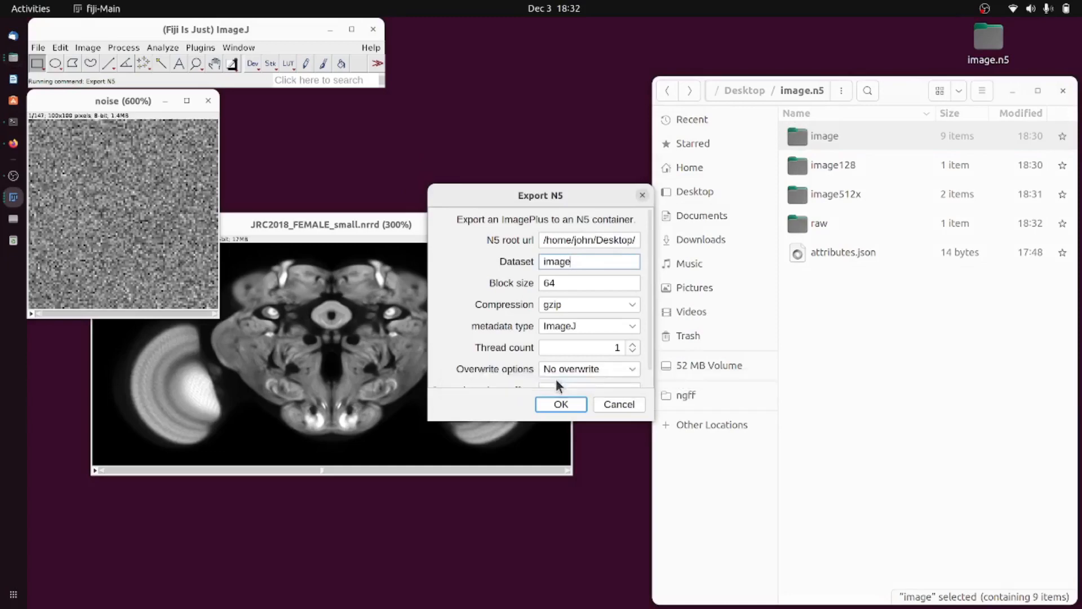
click(563, 406)
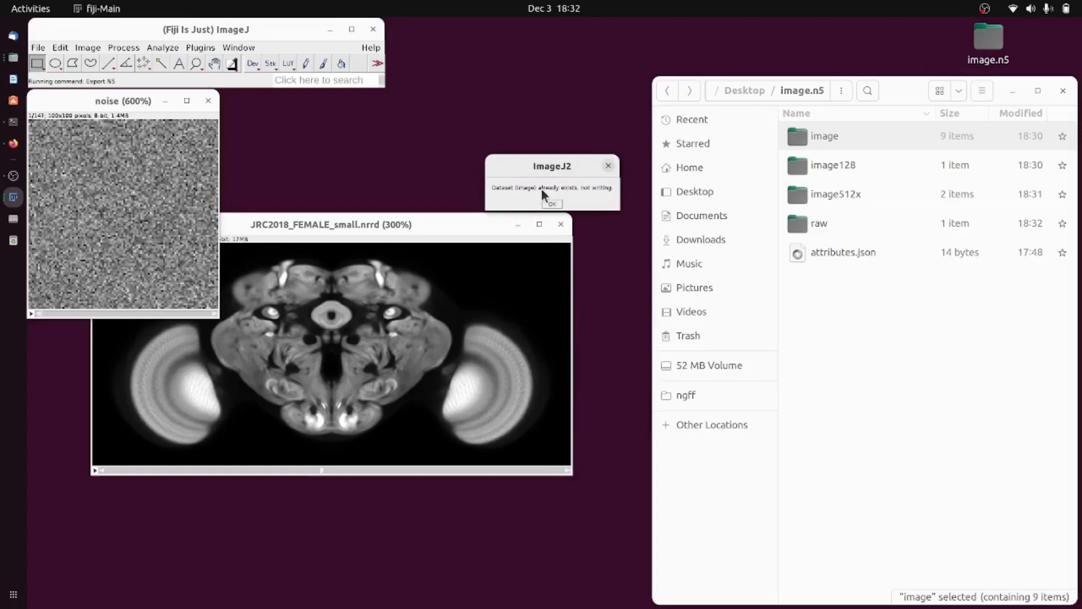
click(551, 204)
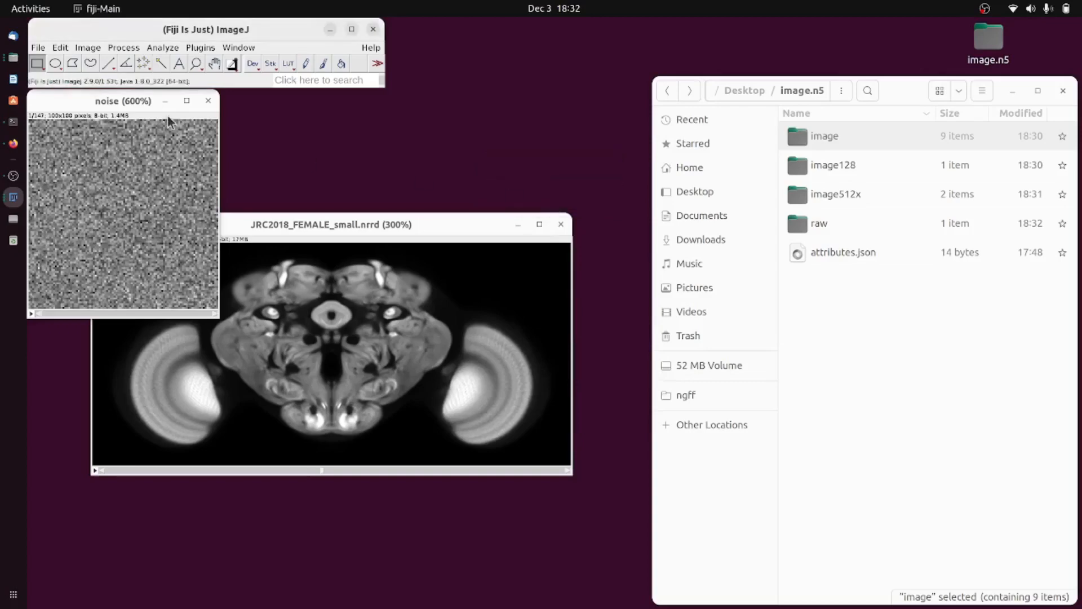
click(147, 99)
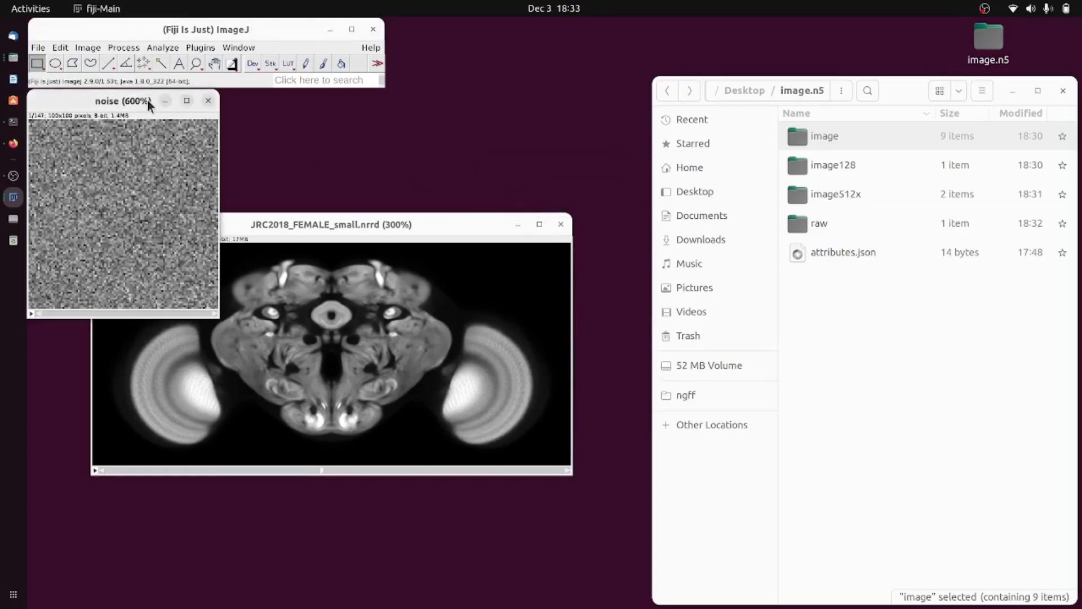
key(shift+r)
click(587, 365)
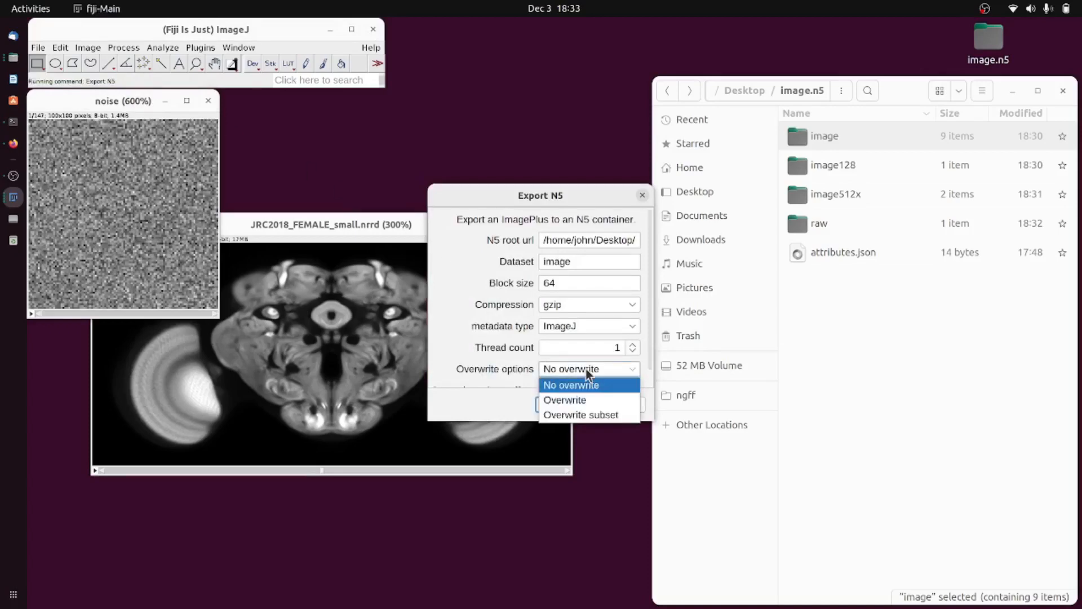
click(508, 397)
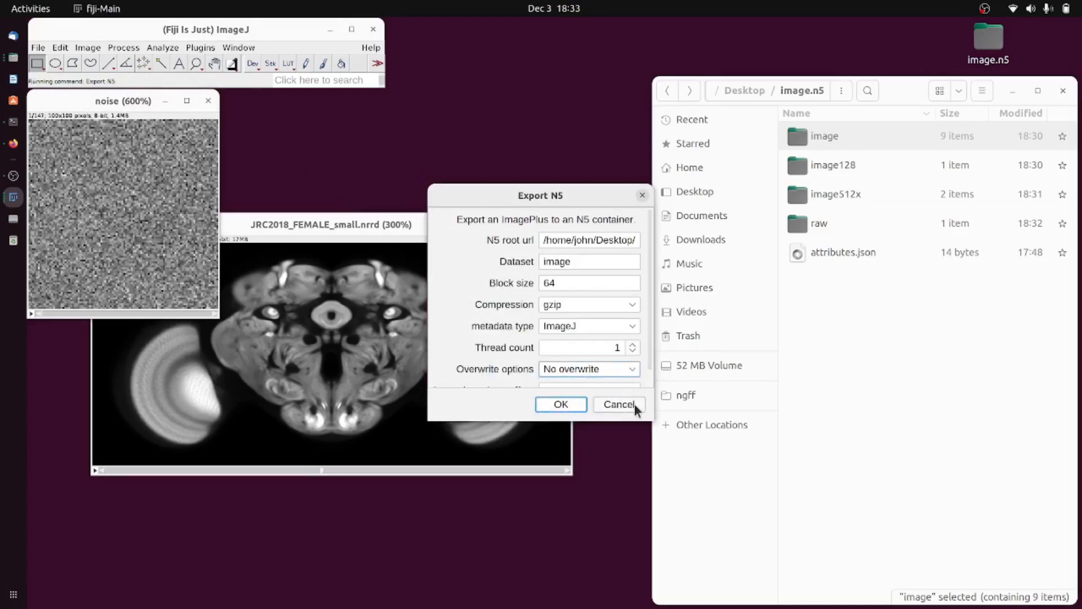
click(634, 403)
Open the macro Recorder and move its window up beside the ImageJ main window.
click(201, 47)
mouse_move(215, 60)
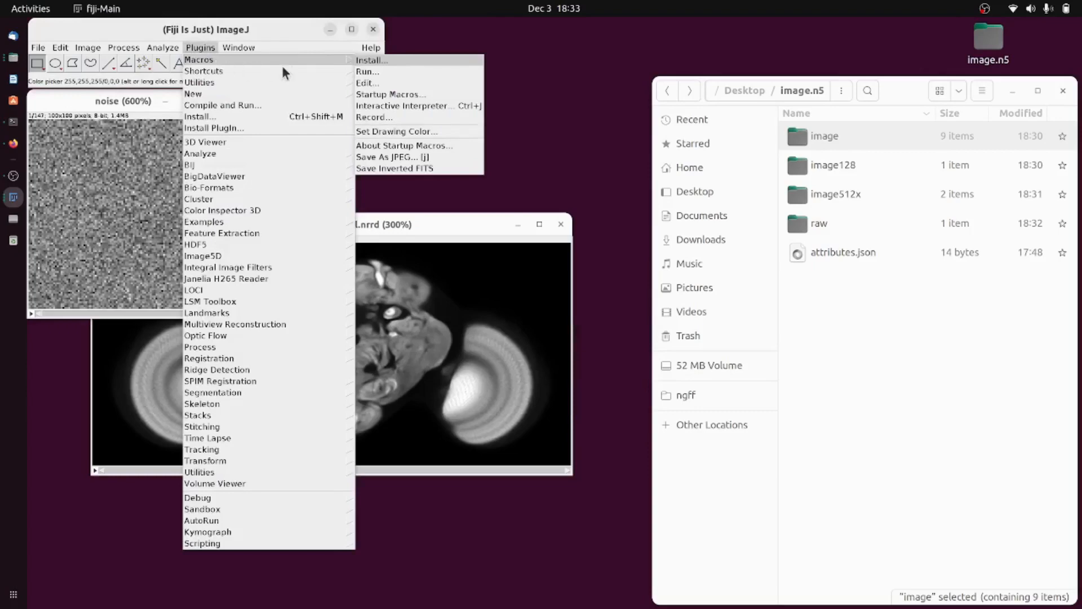
click(390, 117)
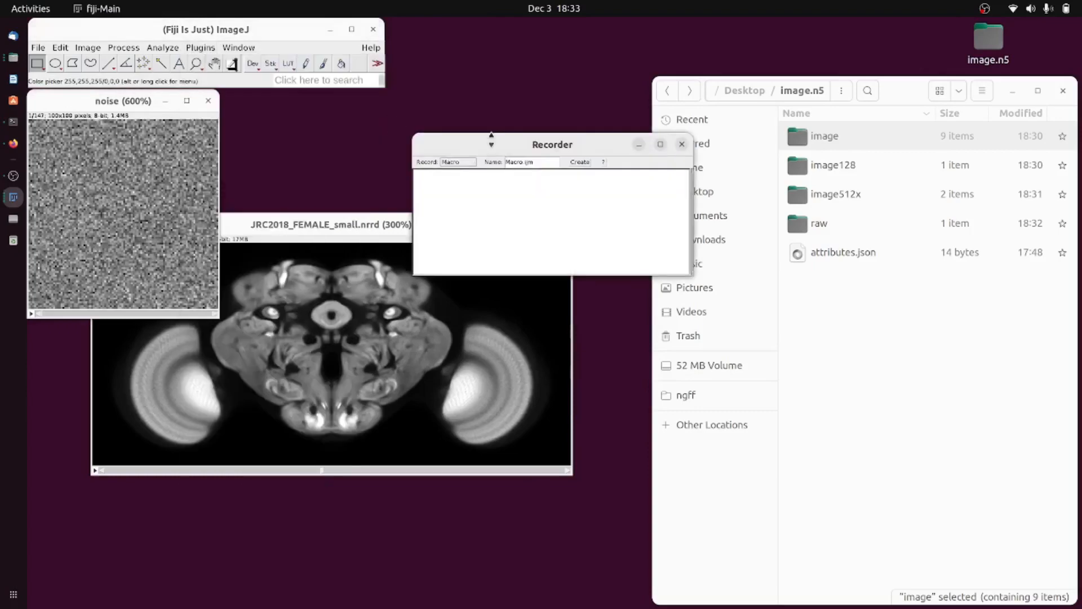
drag(500, 143, 478, 27)
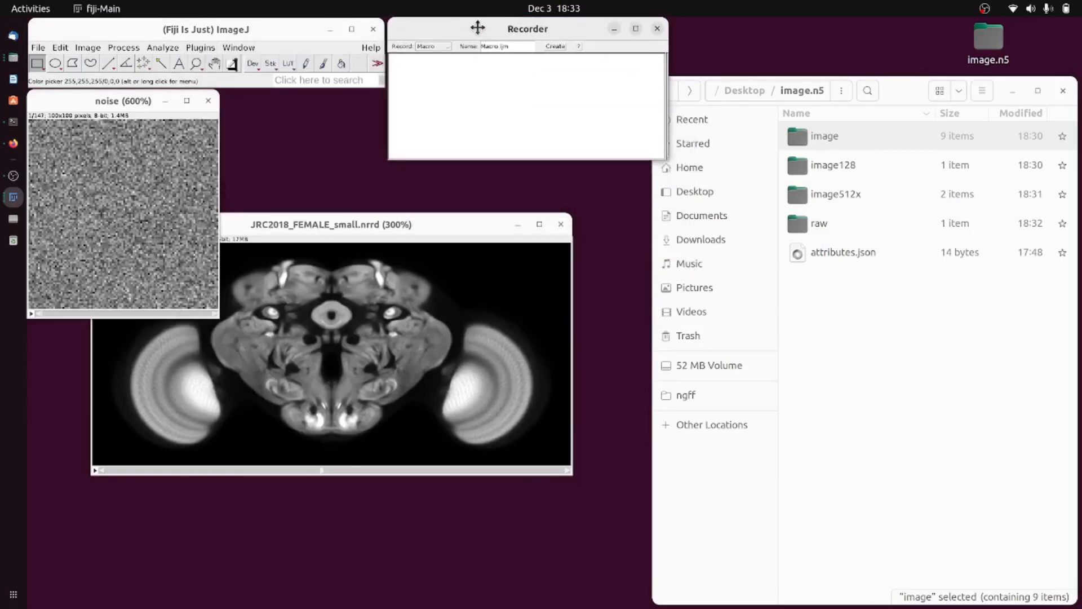
Start an N5 export of the noise image with the Overwrite subset option, and enlarge the export dialog.
click(261, 32)
key(ctrl+shift+r)
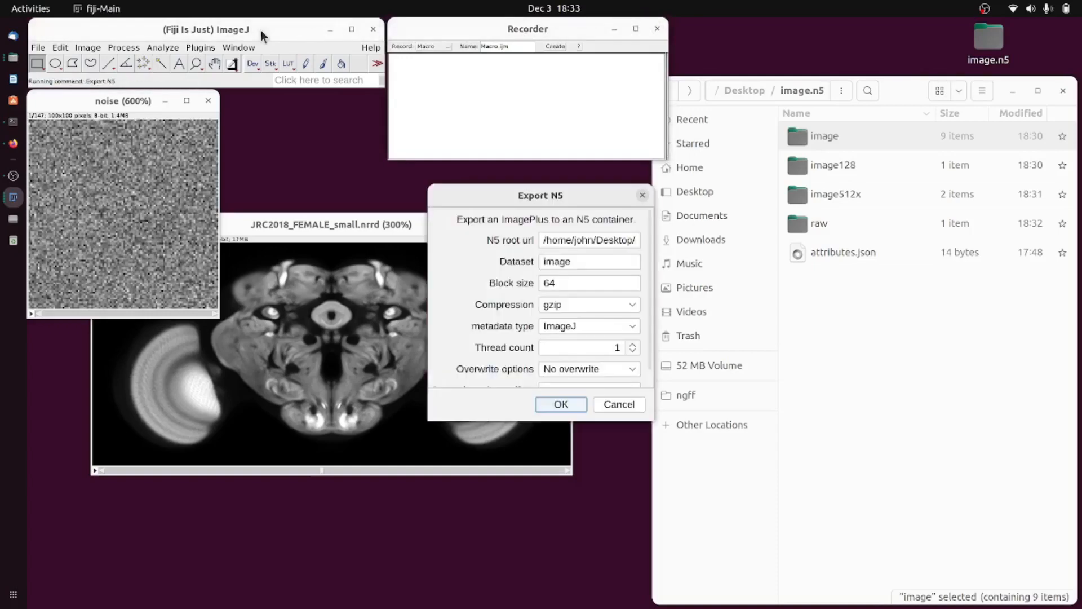
click(578, 372)
click(588, 415)
drag(642, 420, 683, 456)
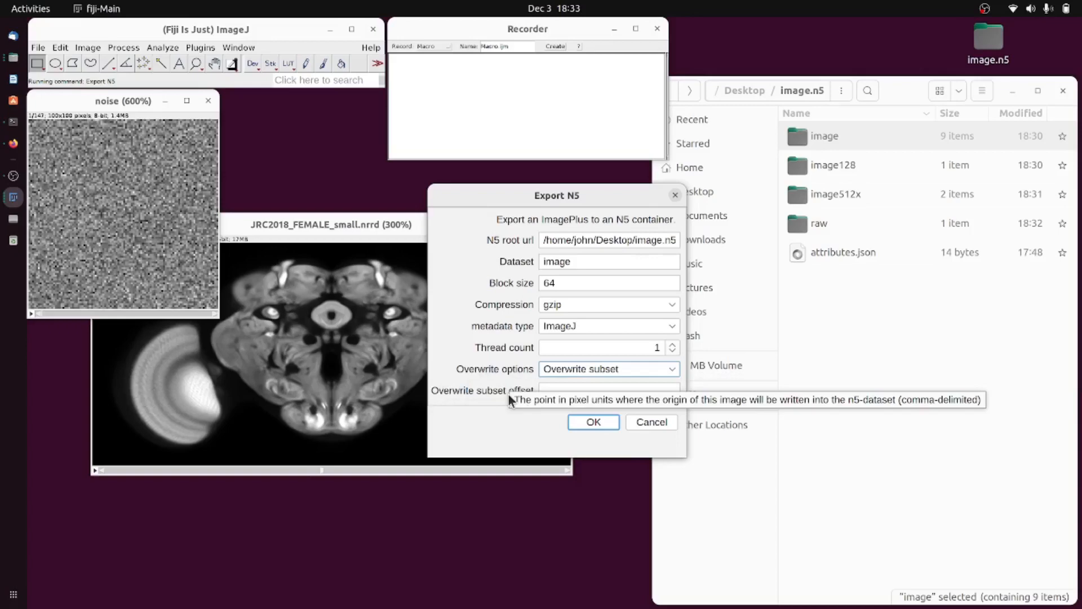
Set the overwrite subset offset to 100,100,0 and export the noise image into the image dataset.
click(551, 390)
text(1)
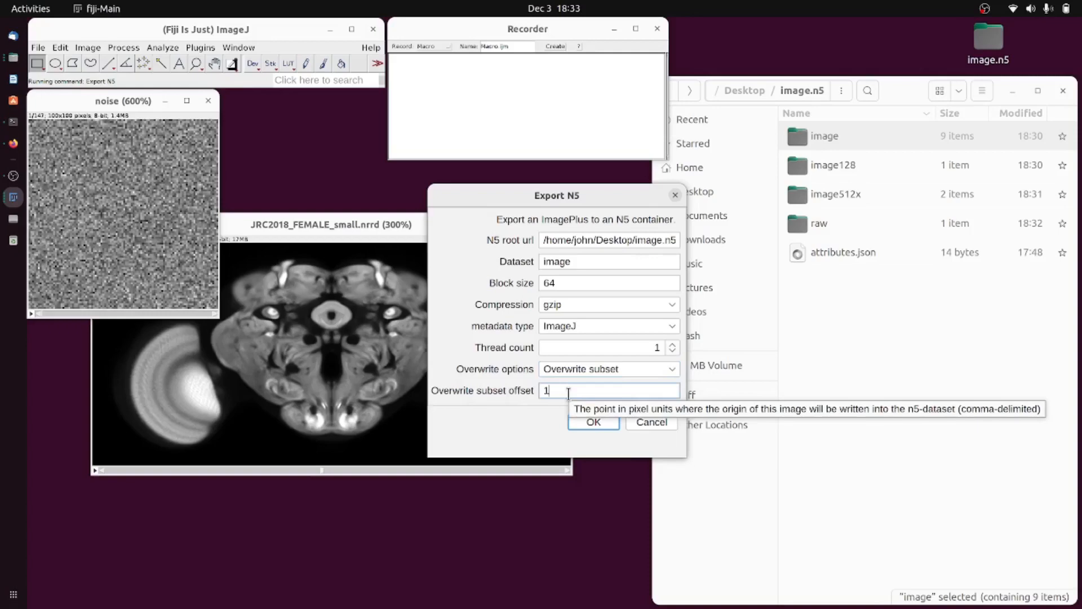
text(00,100,0)
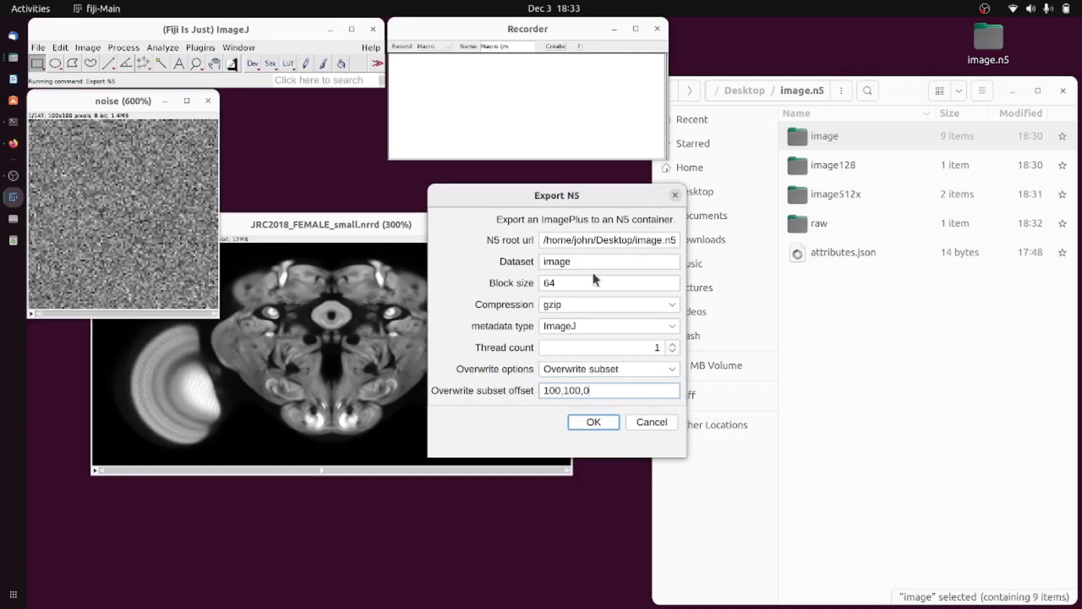
click(569, 256)
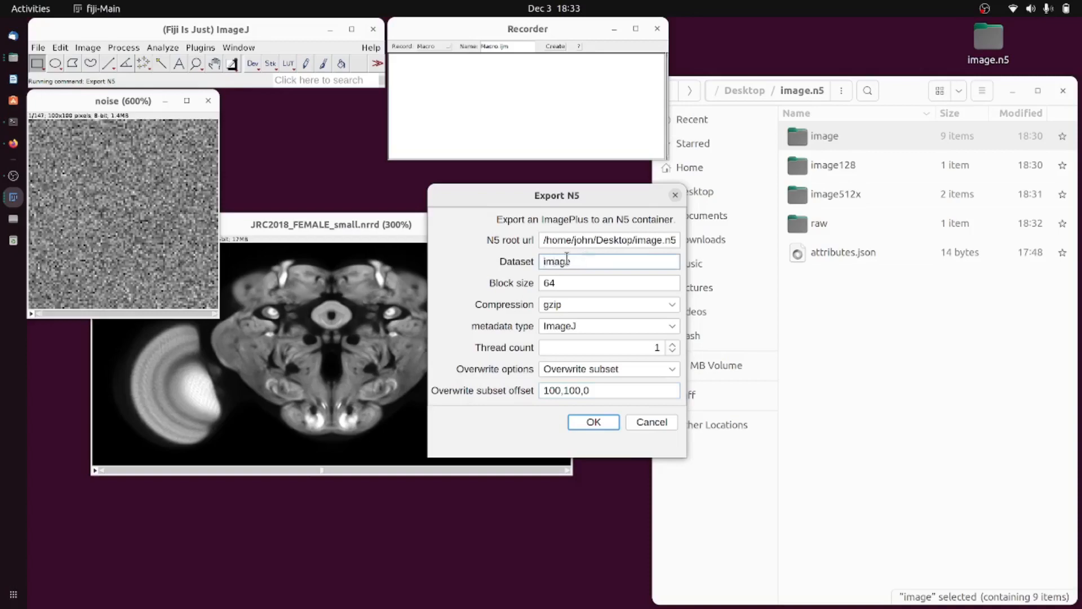
click(601, 425)
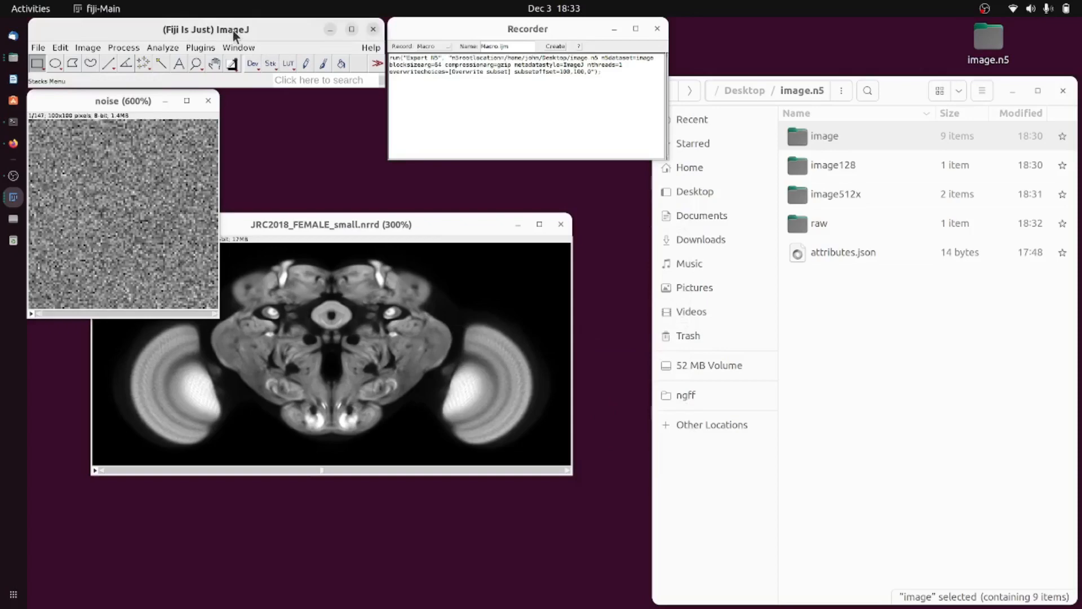
Import the image dataset from image.n5 after detecting the container's datasets.
click(38, 47)
mouse_move(62, 115)
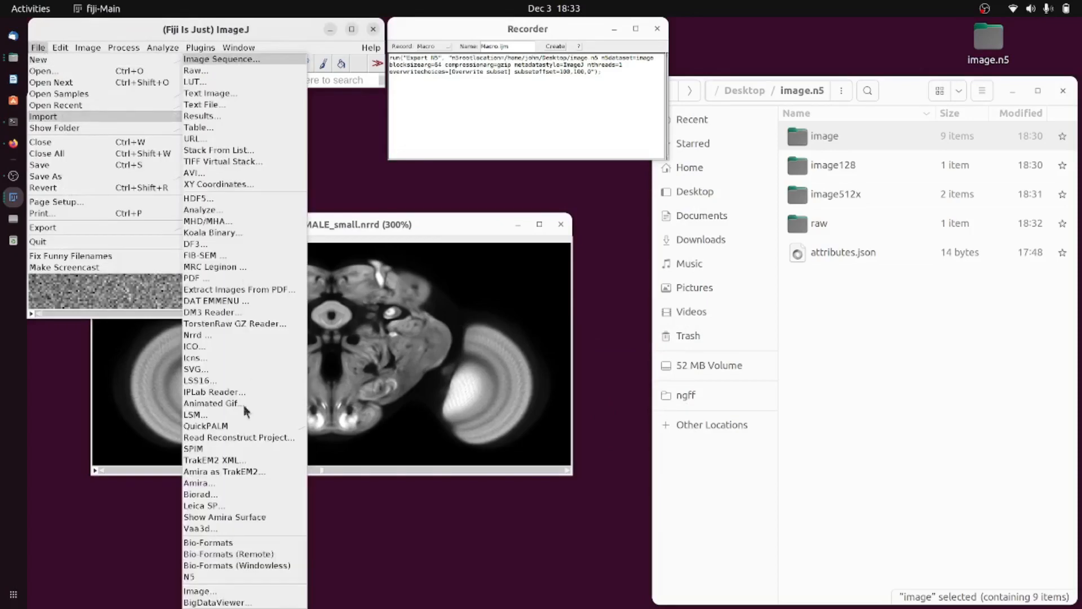
click(194, 576)
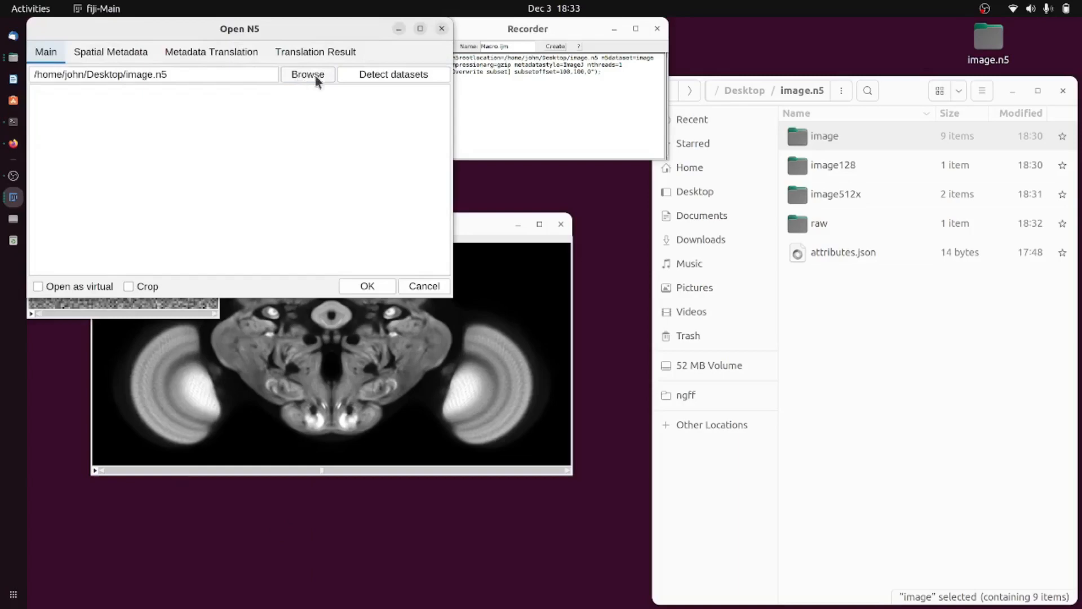
click(391, 77)
click(117, 103)
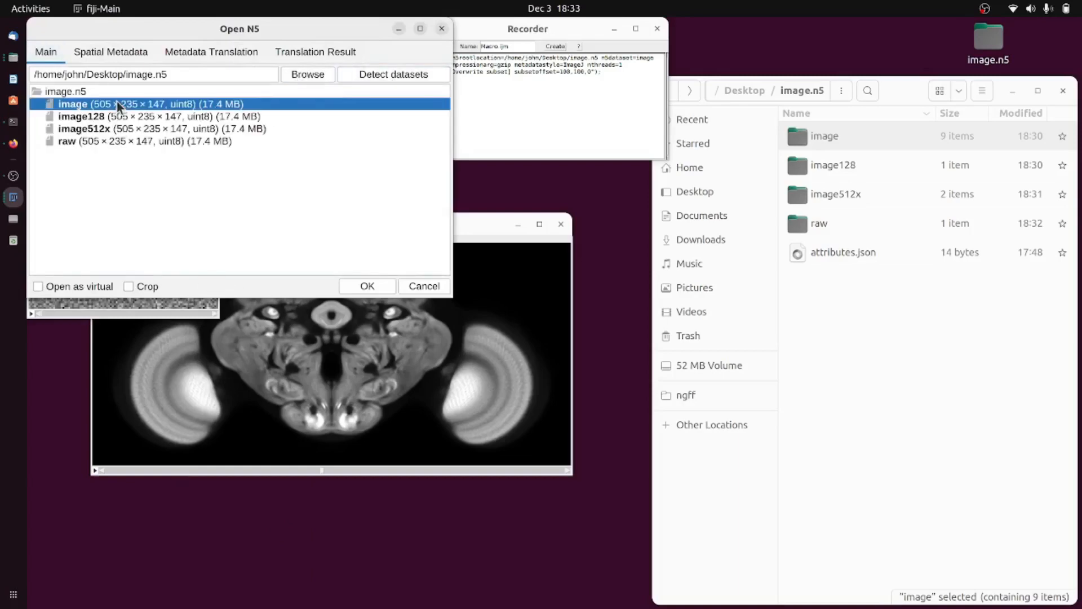
click(363, 285)
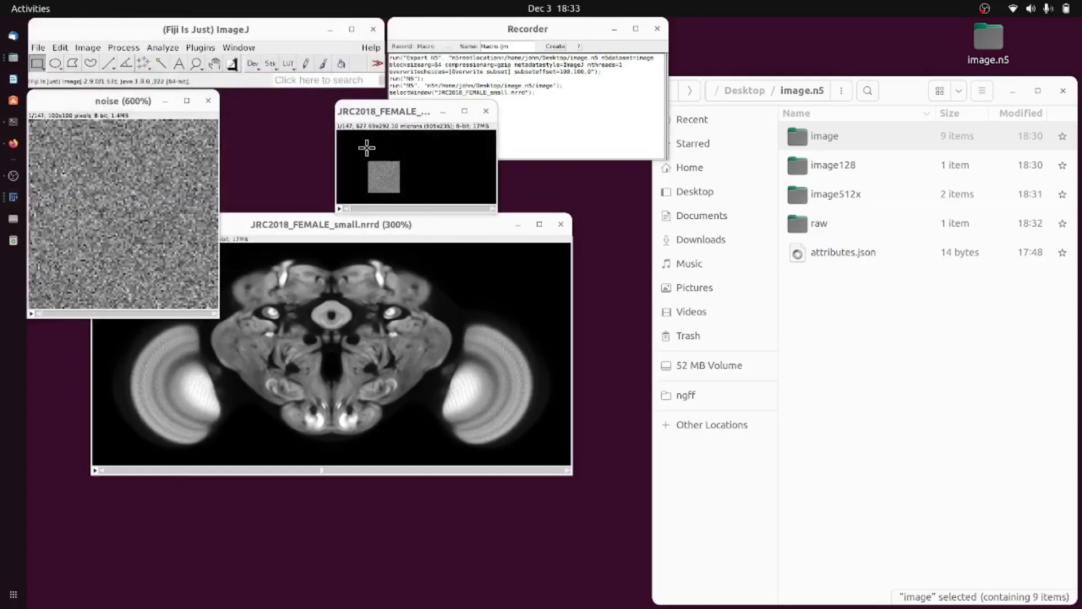
Inspect the noise block in the imported brain image at 400% through its slices, and close the imported image.
drag(397, 104, 346, 133)
key(plus)
key(plus)
key(plus)
key(plus)
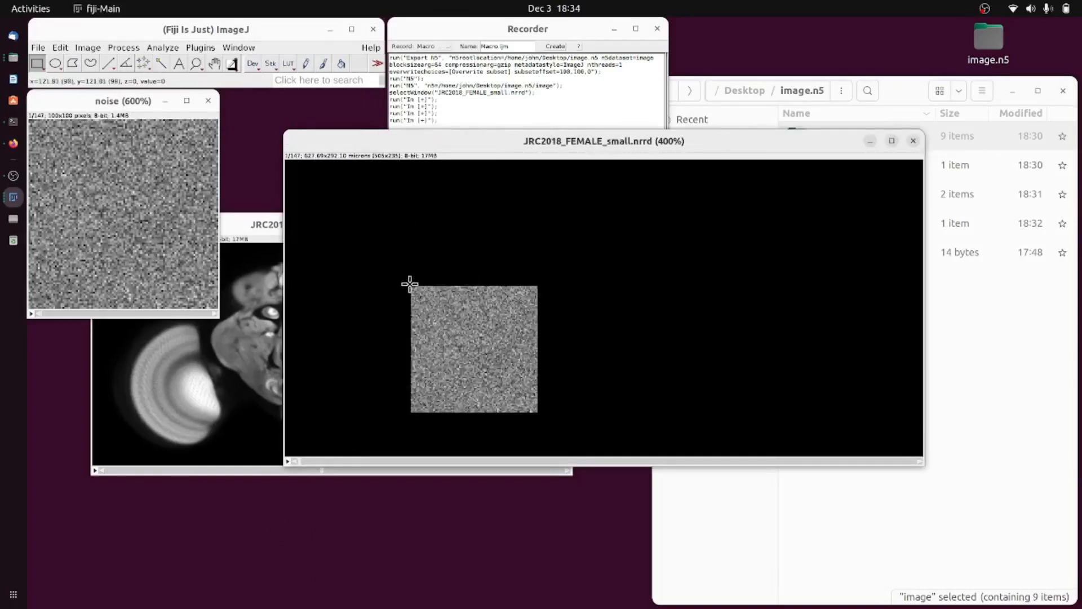
drag(301, 463, 704, 422)
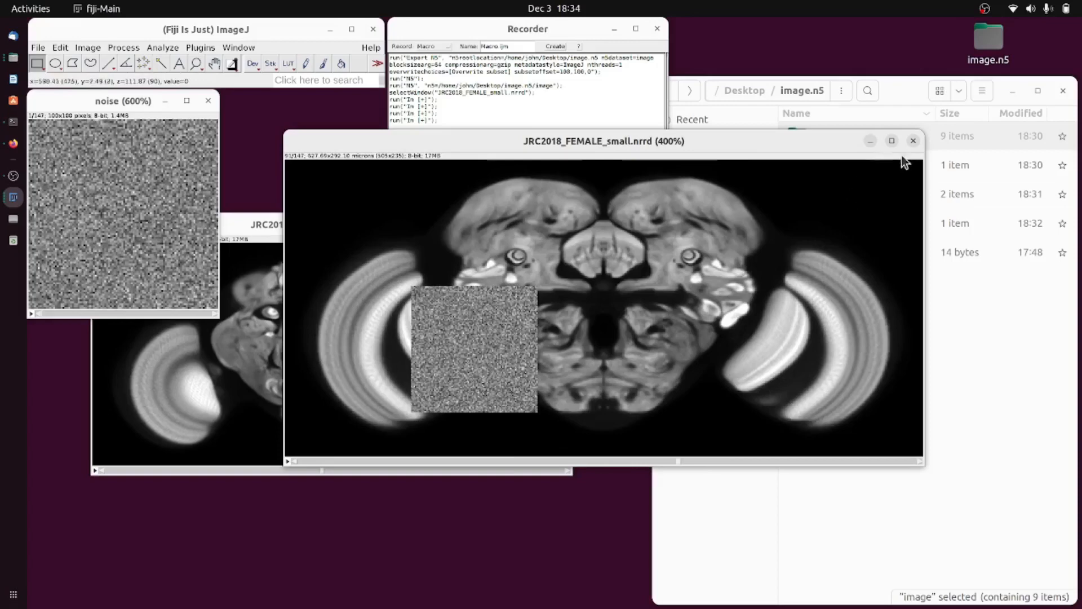
click(913, 140)
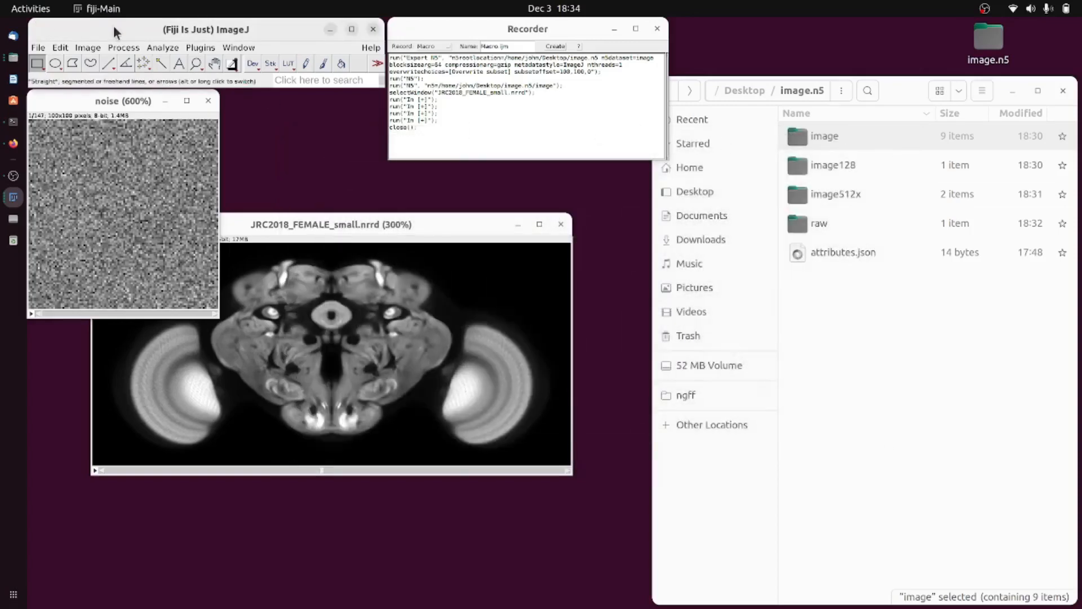
Export the noise image to the image dataset with the Overwrite option, block size 64 and gzip compression.
key(e)
click(593, 368)
click(580, 396)
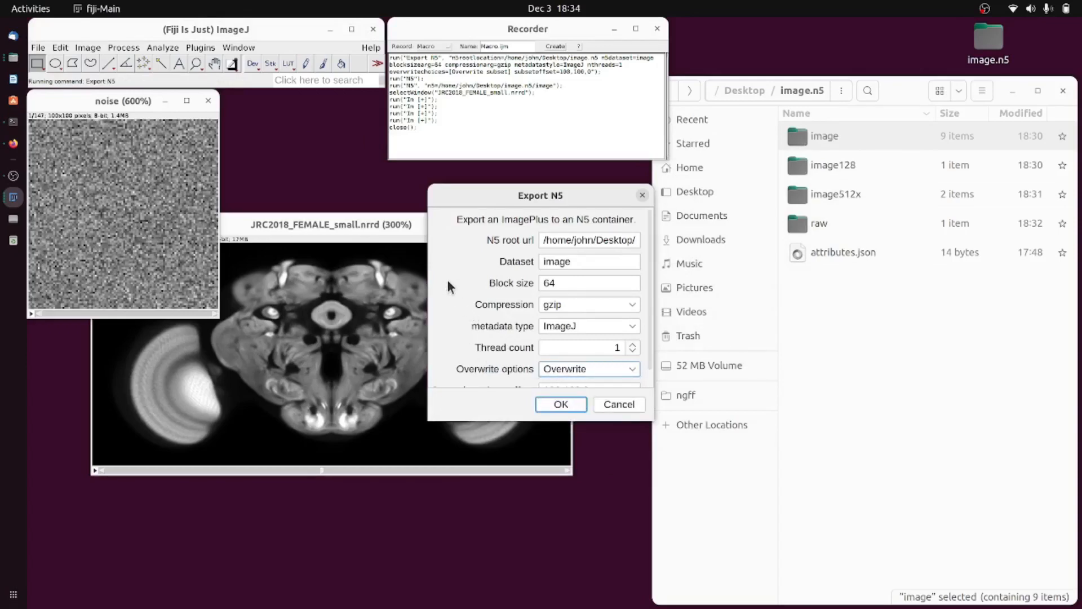
click(601, 262)
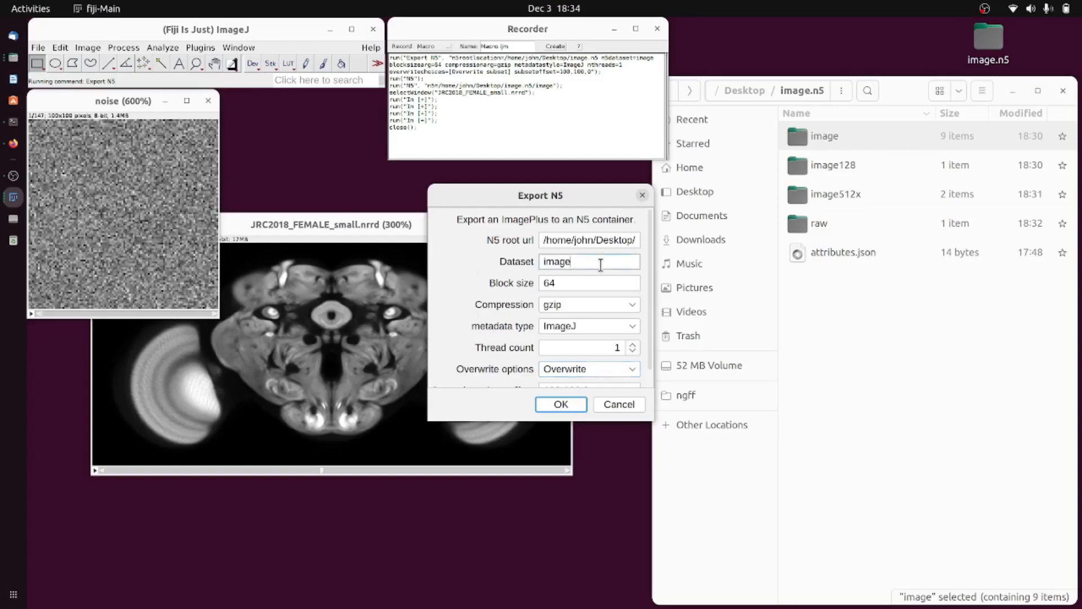
drag(569, 262, 524, 260)
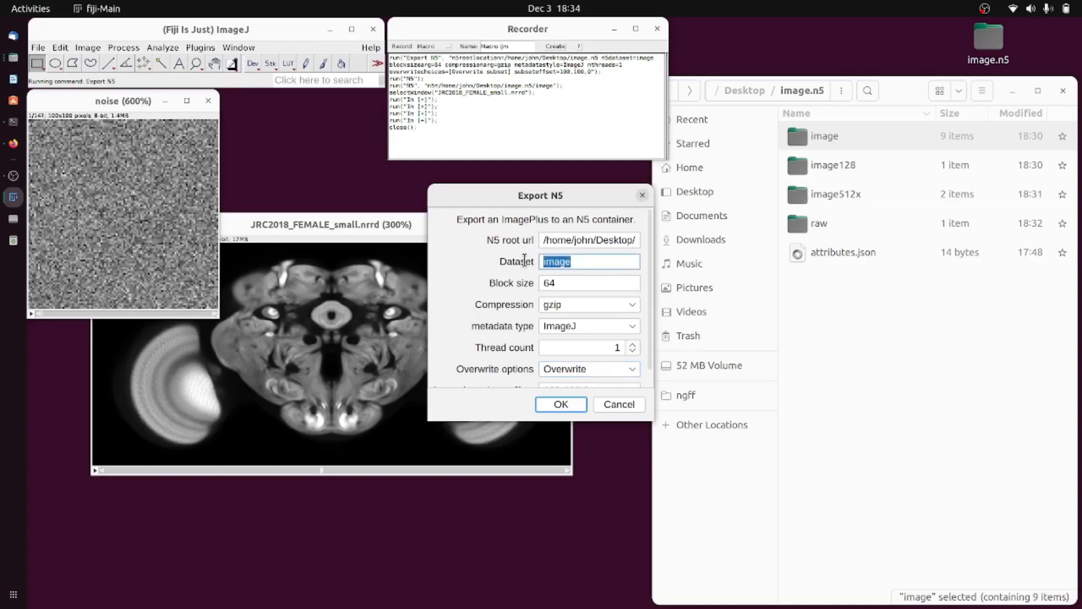
click(559, 404)
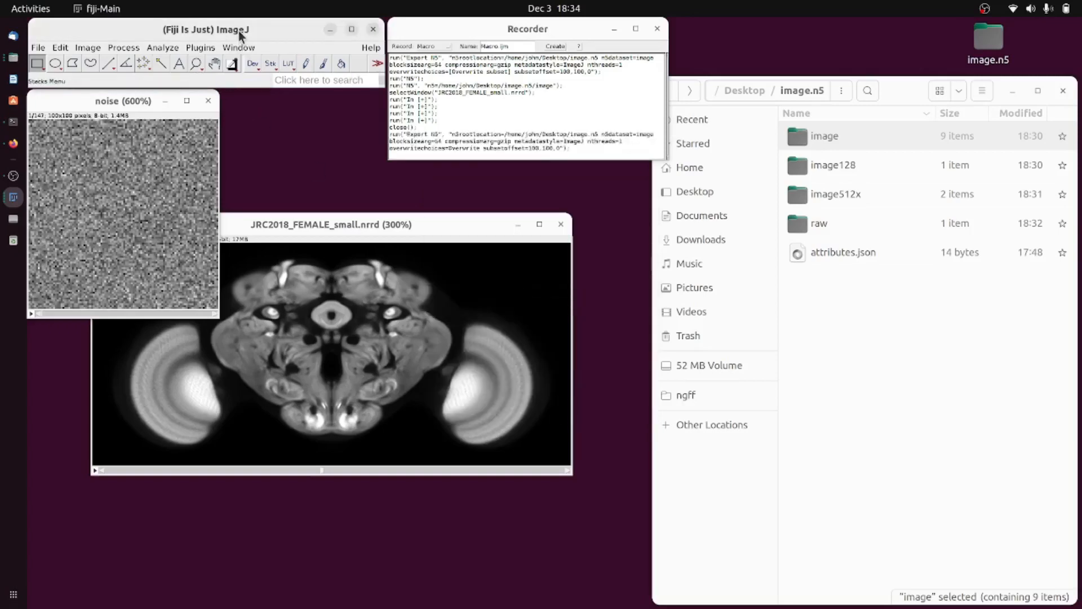
Import the overwritten image dataset from image.n5, compare it at 600% beside the original noise image, and close it.
click(38, 48)
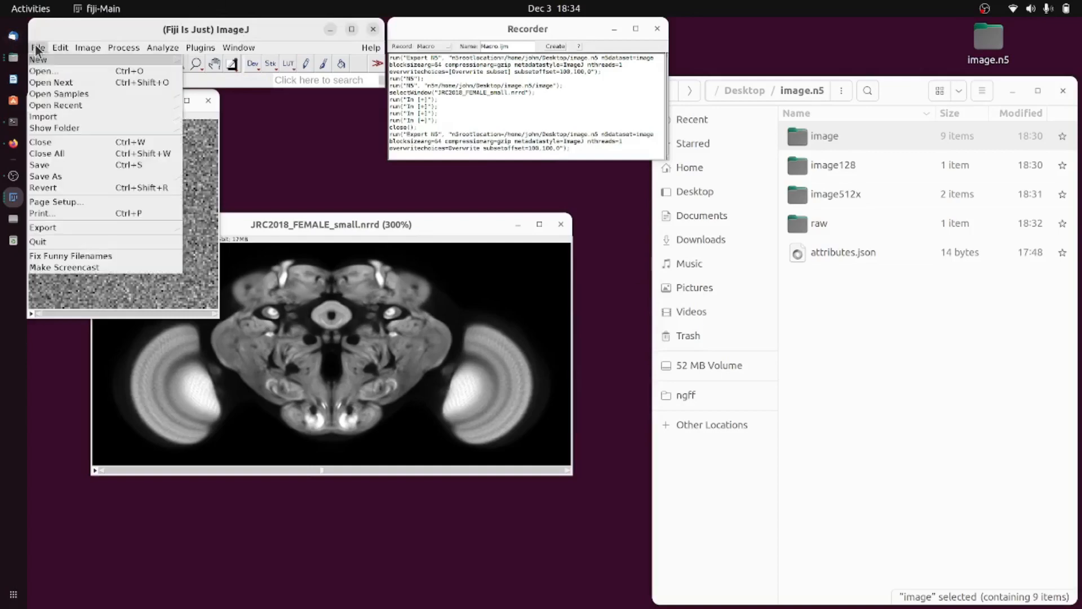
mouse_move(51, 116)
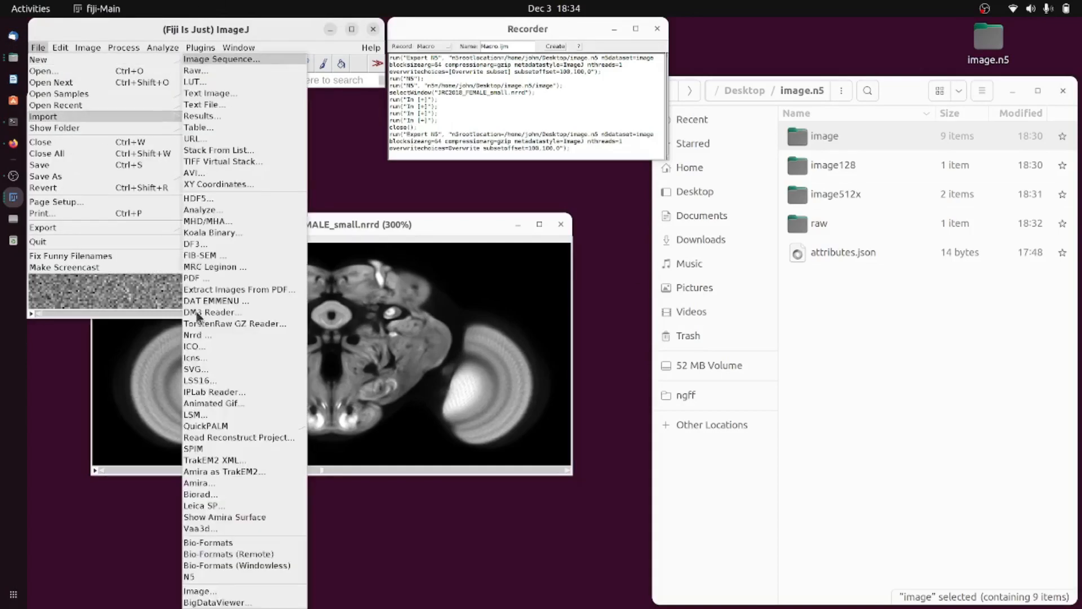
click(213, 574)
click(374, 78)
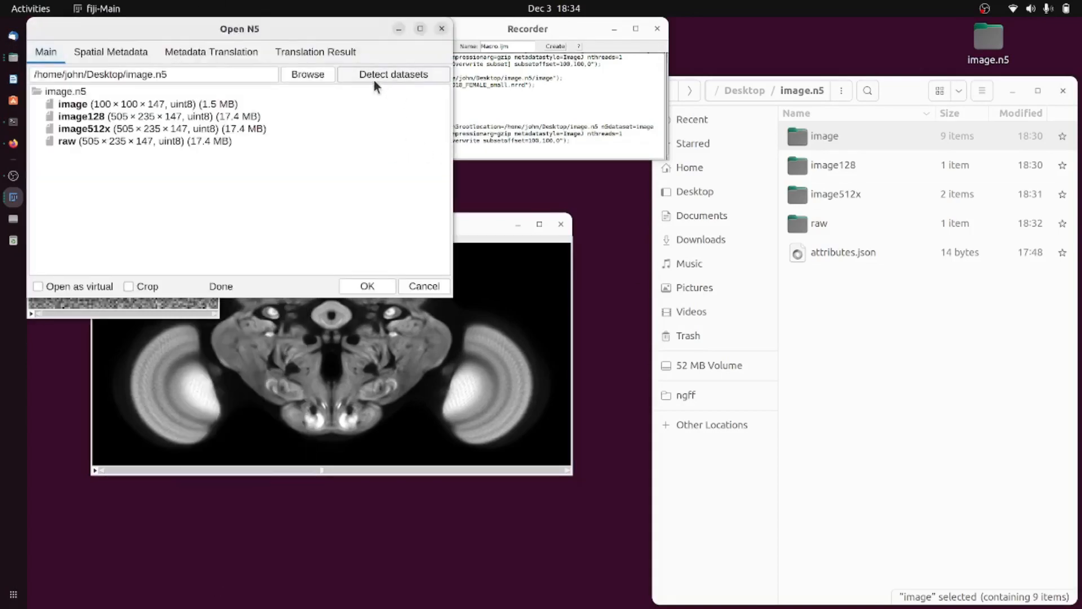
click(194, 103)
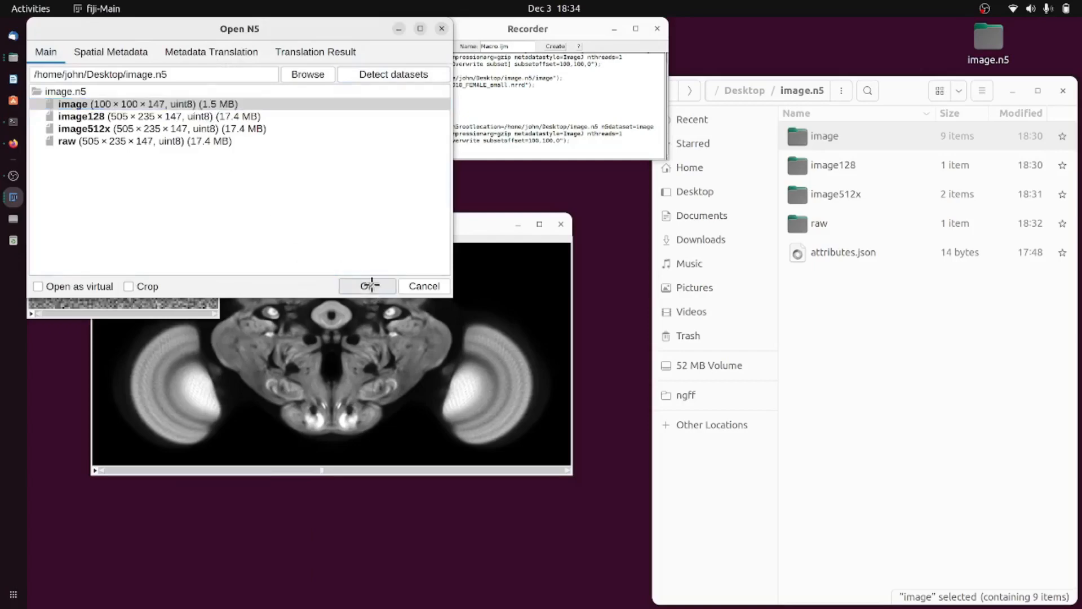
click(369, 285)
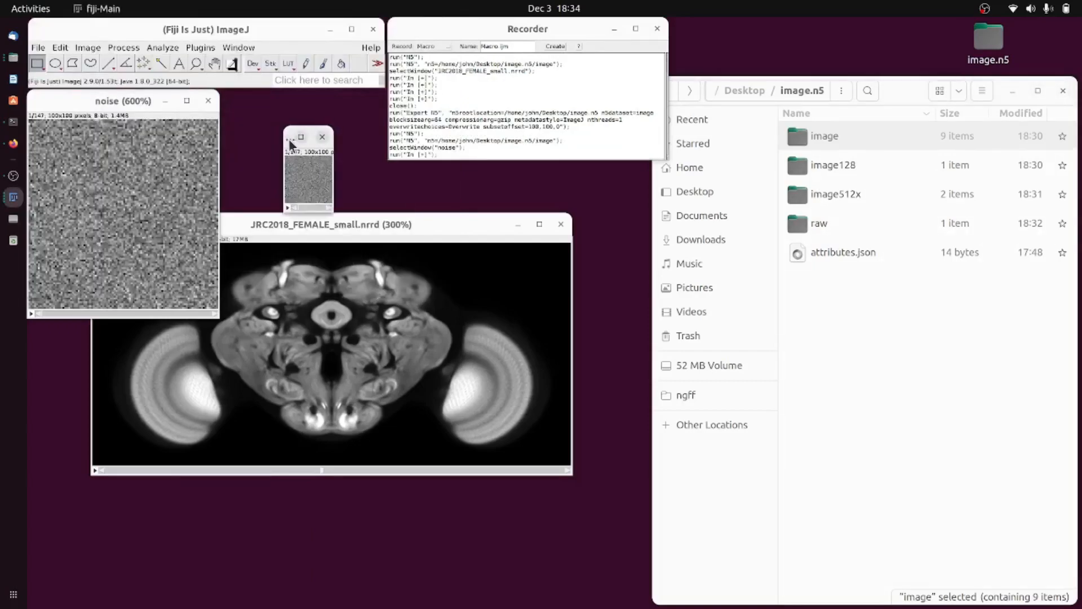
drag(306, 143, 243, 109)
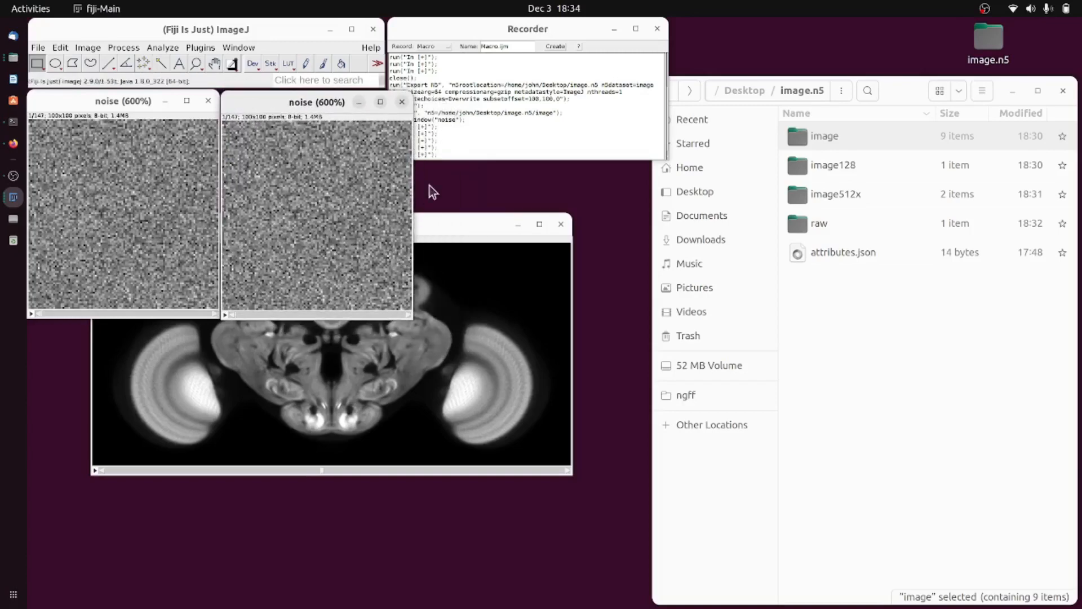
click(402, 101)
Start another N5 export of the noise image and set the thread count to 4.
key(ctrl+shift+e)
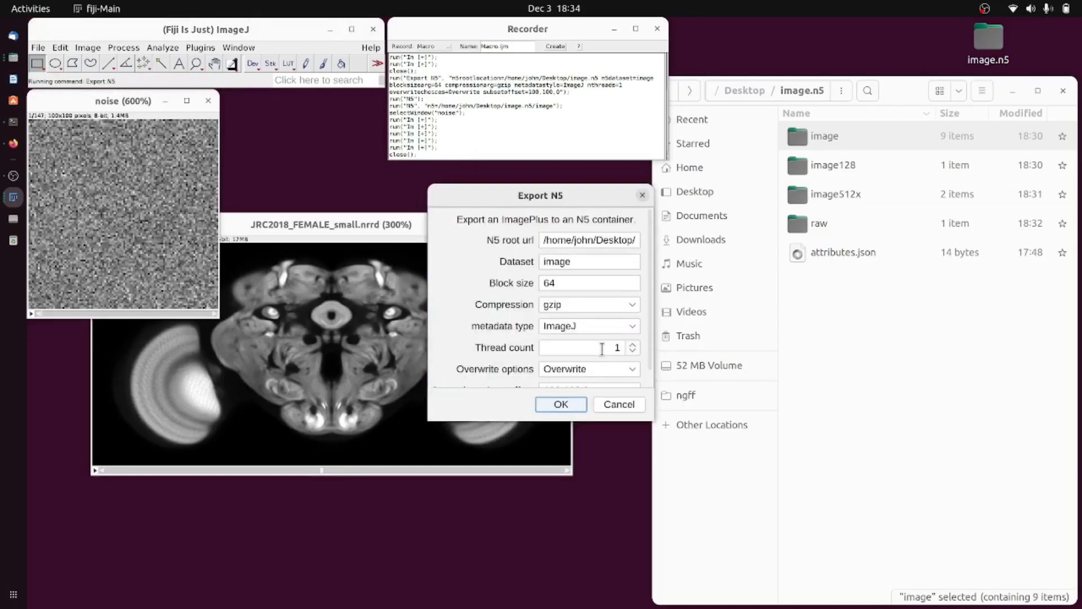
click(632, 344)
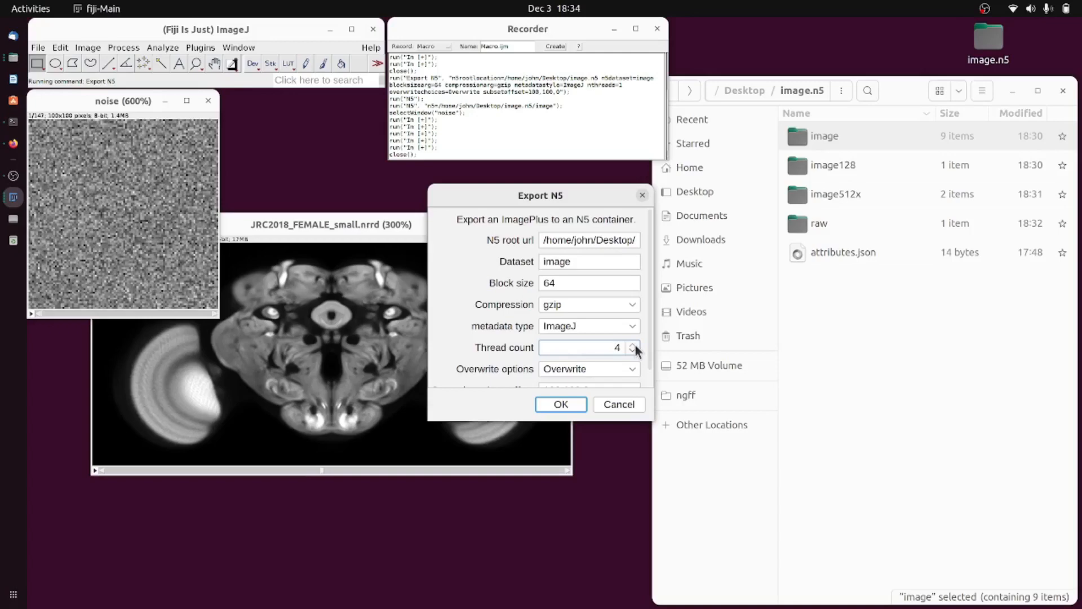